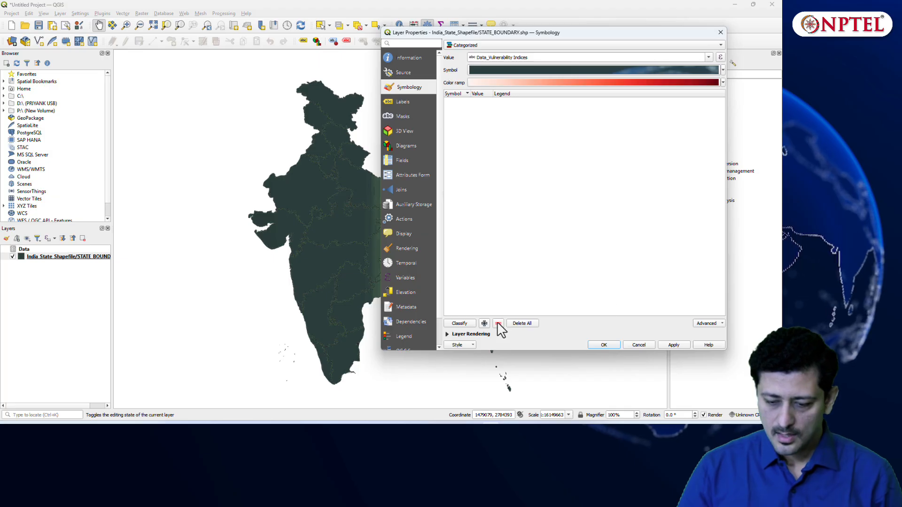
Classify the state boundary layer by Data_Vulnerability Indices with the red color ramp, apply the style, and show the state labels.
left_click(462, 324)
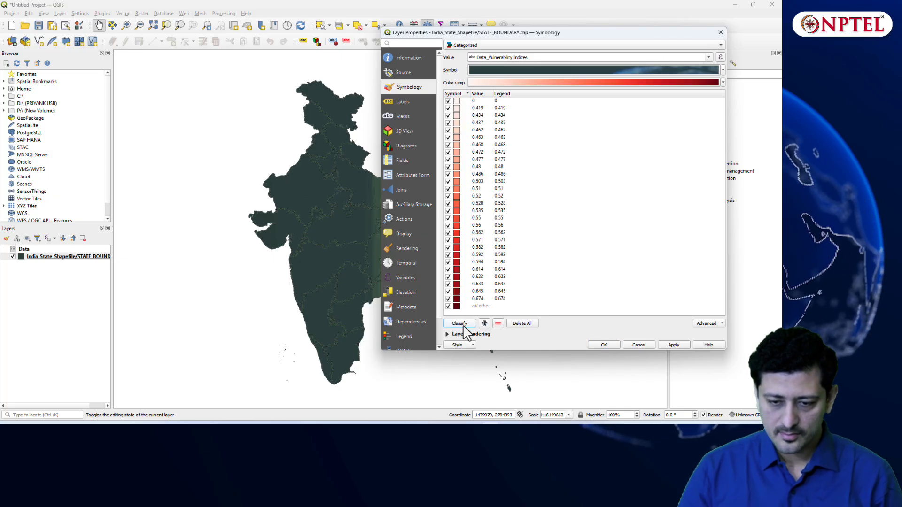
left_click(674, 344)
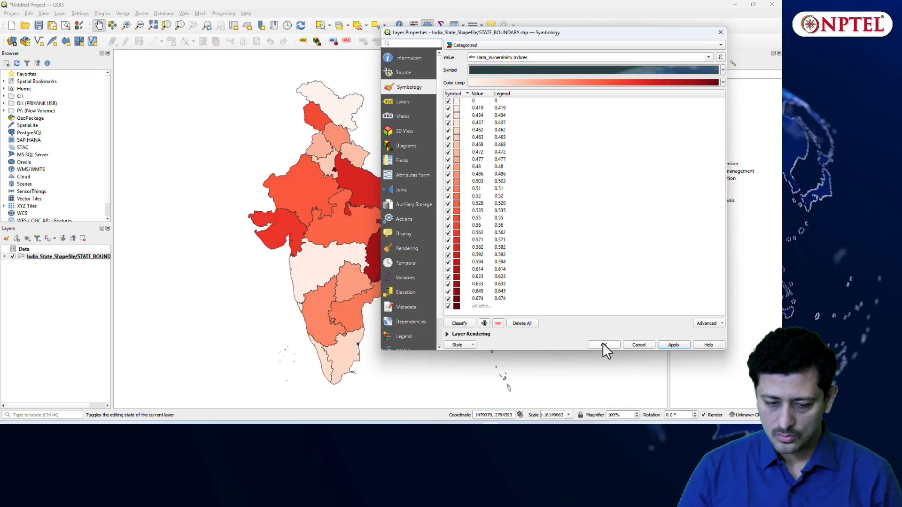
left_click(603, 345)
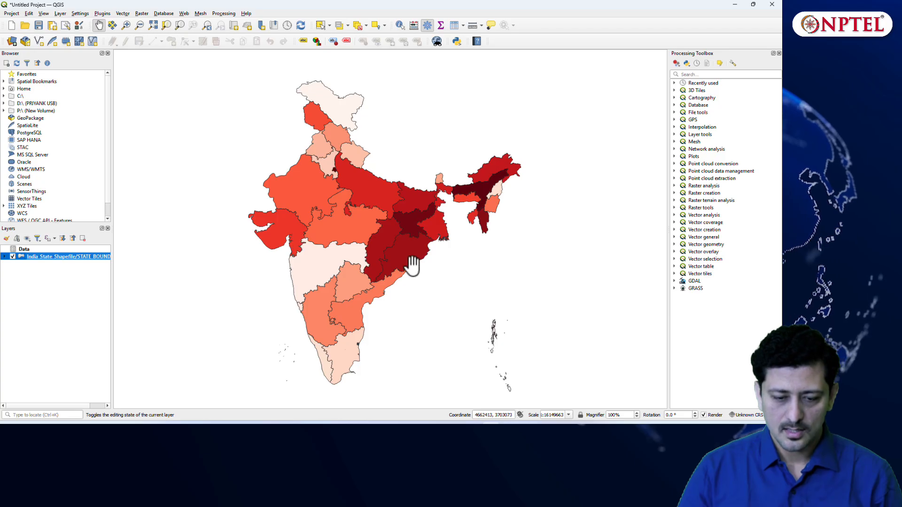
right_click(36, 263)
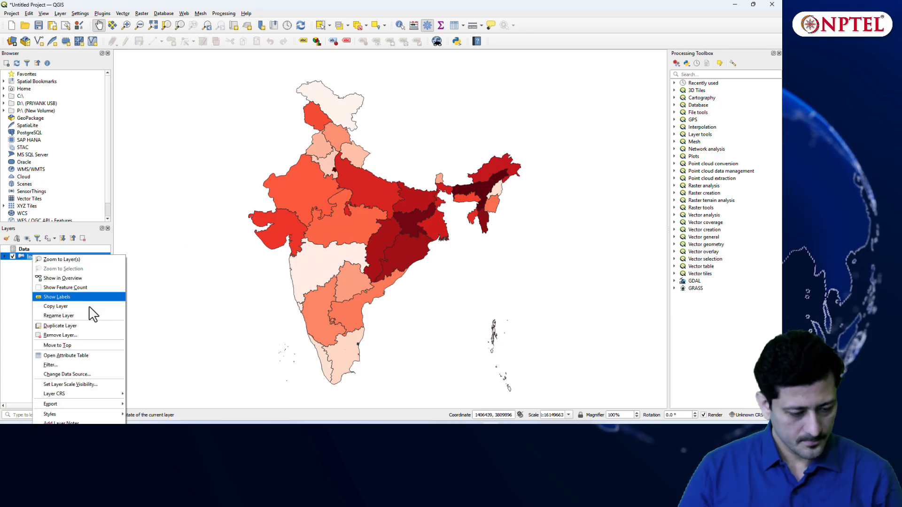
left_click(76, 298)
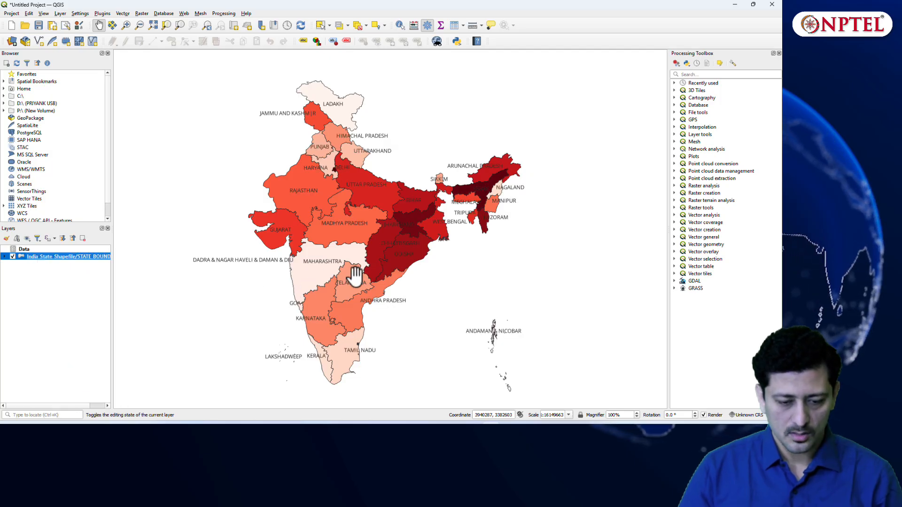
Reclassify the state boundary layer's categorized symbology by Data_Ranking, deleting the existing classes, and apply it to the map.
right_click(75, 256)
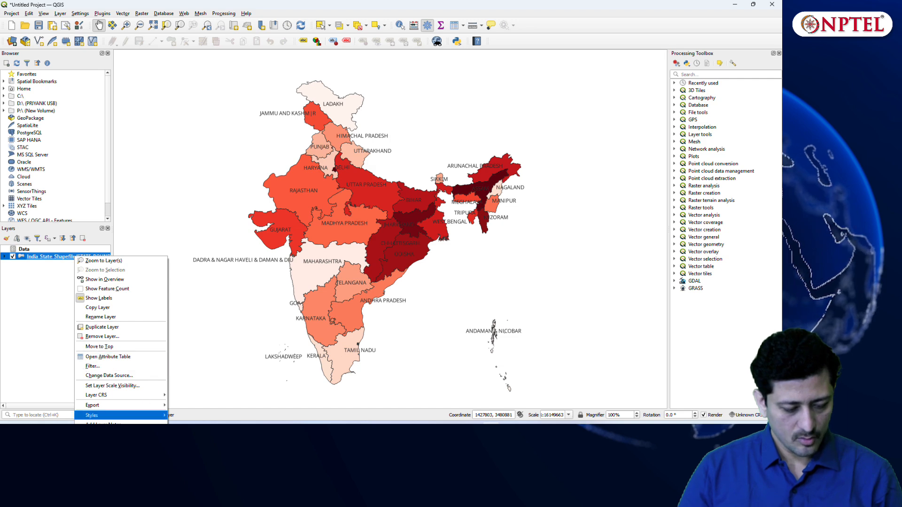
left_click(99, 435)
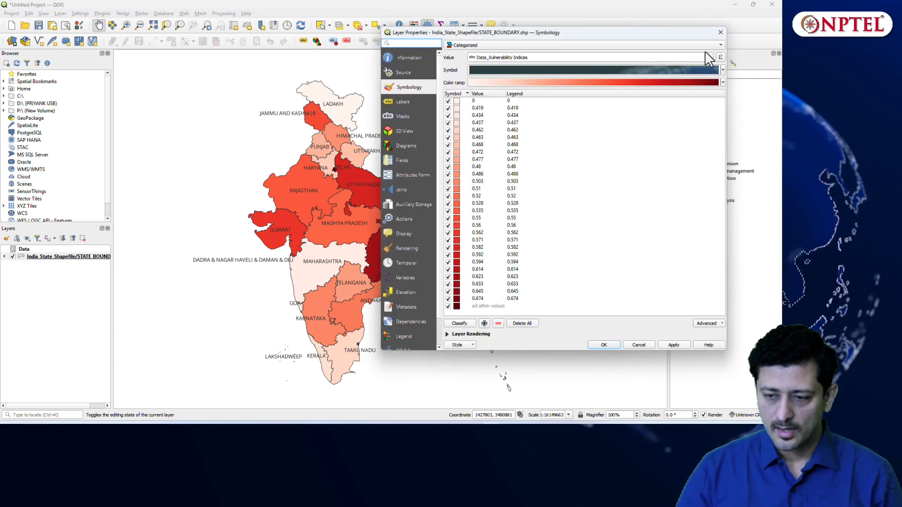
left_click(707, 57)
left_click(527, 116)
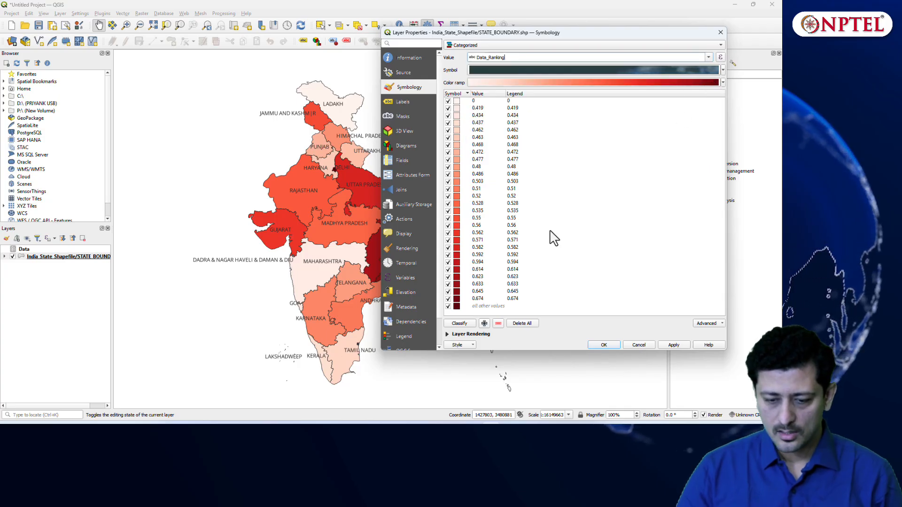
left_click(460, 323)
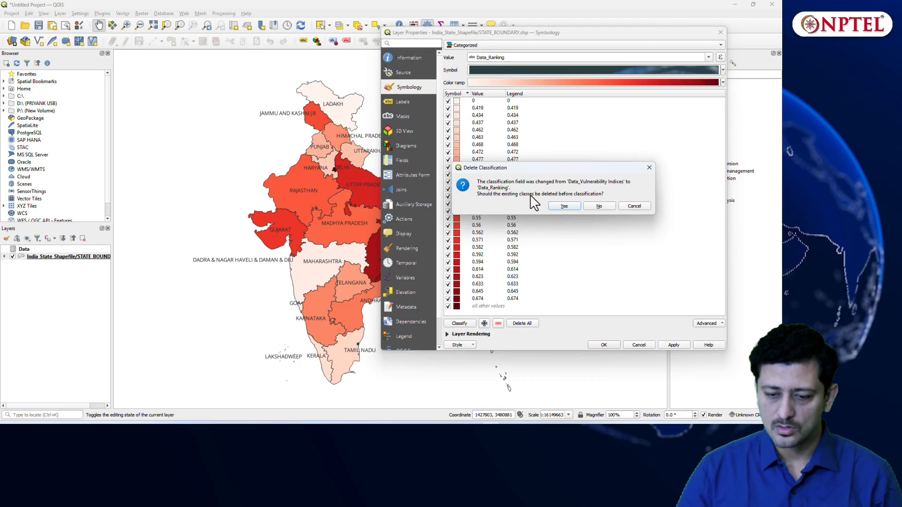
left_click(568, 207)
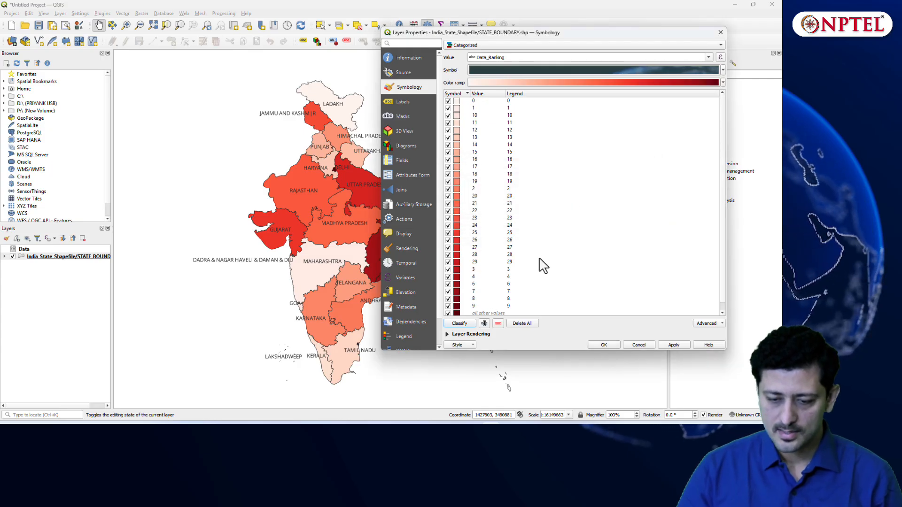
left_click(672, 346)
left_click(600, 346)
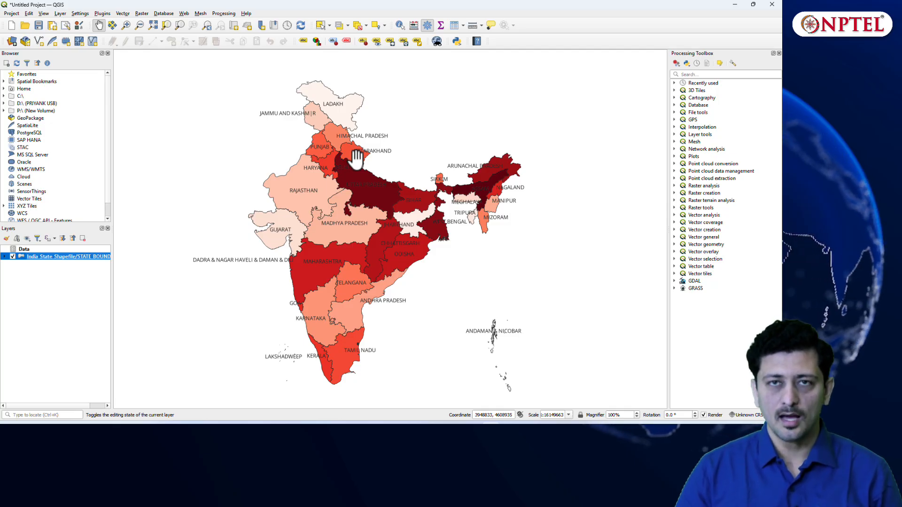
Remove the India state boundary layer and the Data table from the project.
right_click(41, 257)
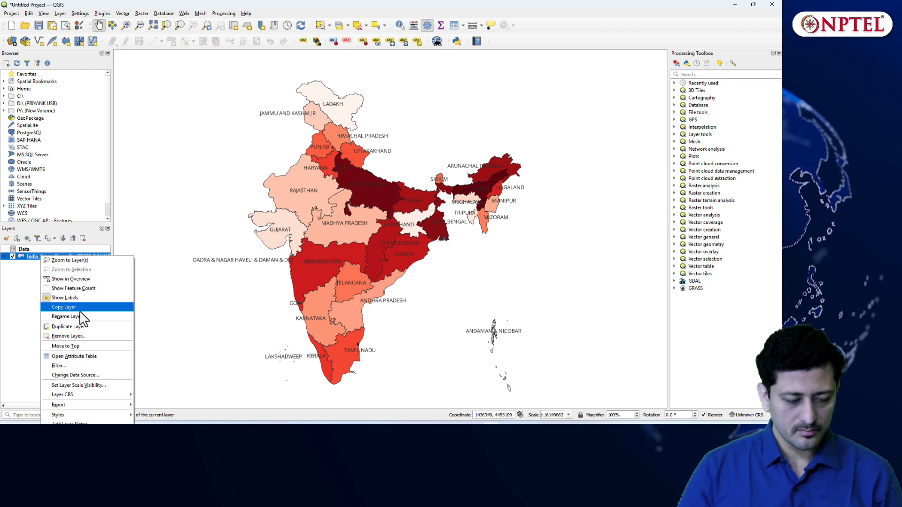
left_click(74, 335)
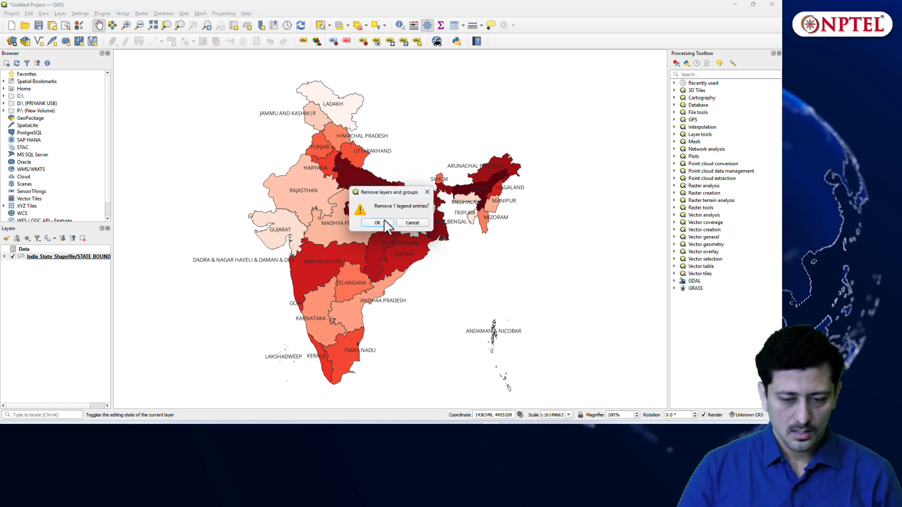
left_click(386, 223)
right_click(36, 251)
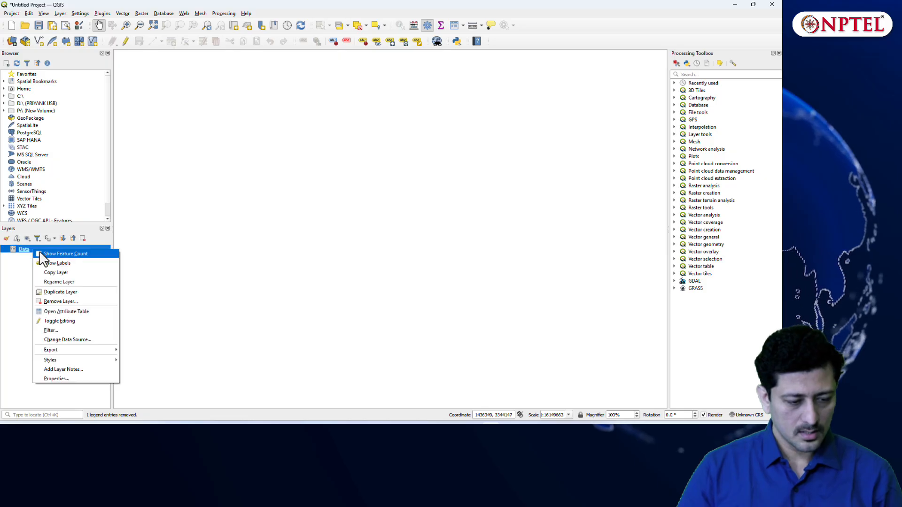
left_click(68, 302)
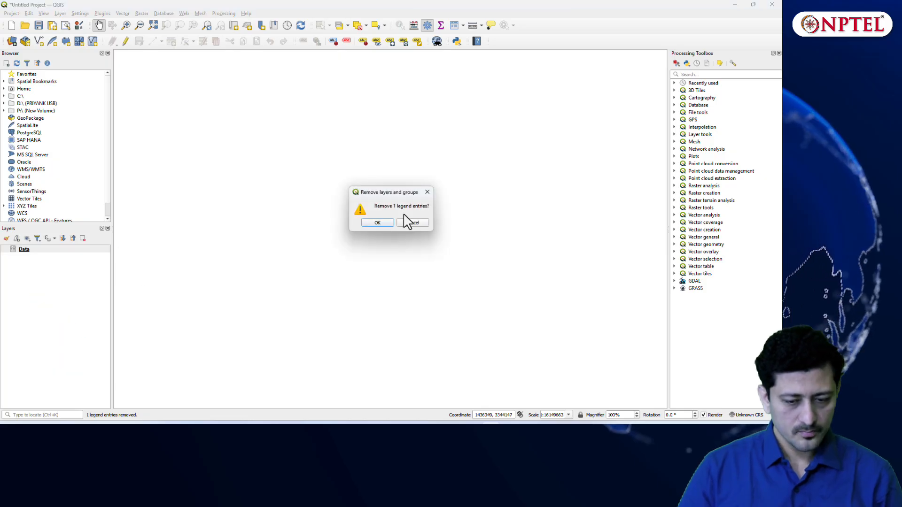
left_click(377, 224)
Switch to the PowerPoint presentation and review the Method 2 slides on data preparation and loading the boundary and CSV data.
key("alt+Tab")
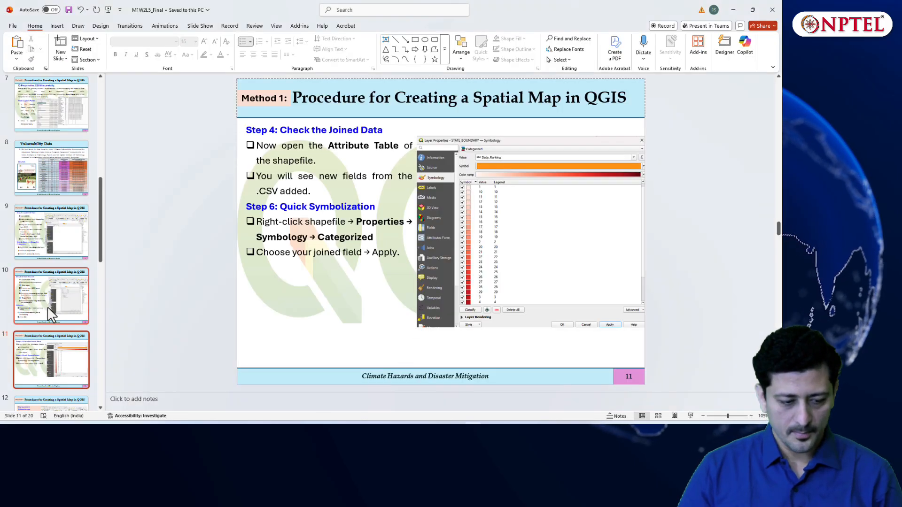
scroll(53, 312, "down", 3)
scroll(52, 299, "down", 5)
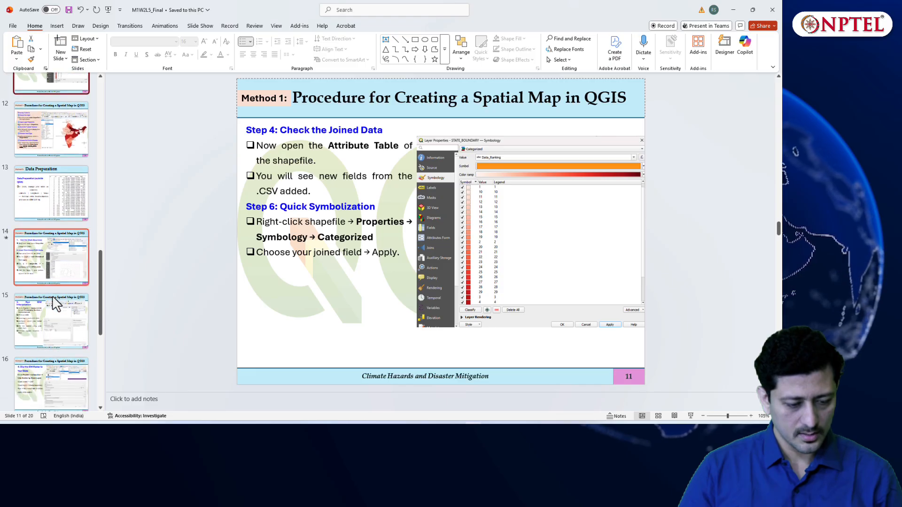
left_click(49, 206)
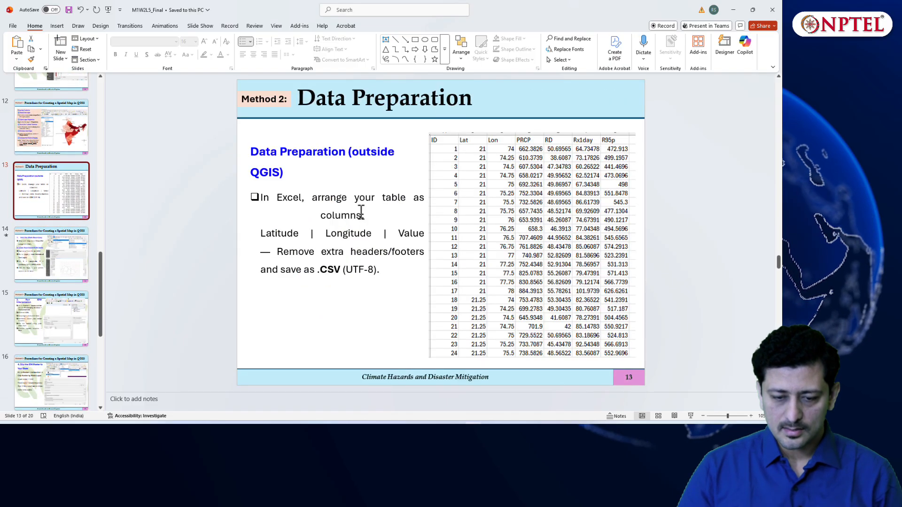
left_click(53, 252)
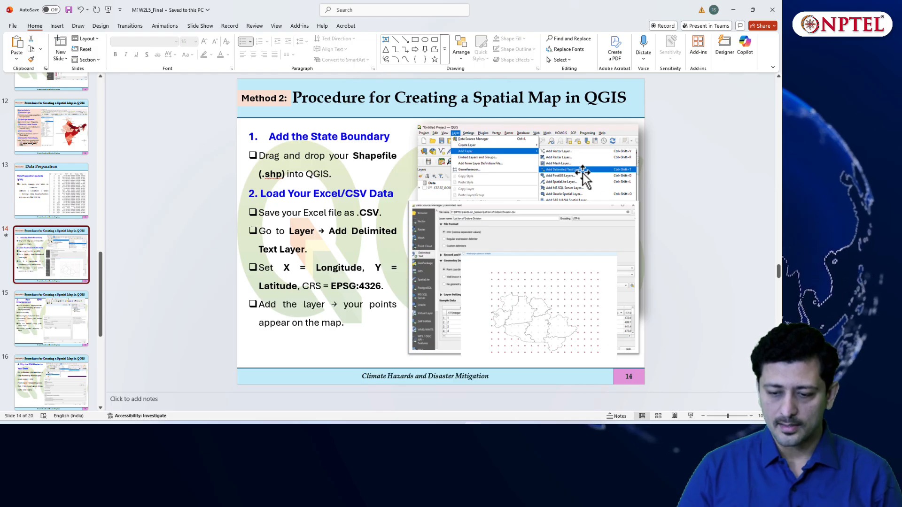
Switch to QGIS and add the Lat lon of Indore Division CSV as a delimited text point layer with X Lon, Y Lat and EPSG:4326.
key("alt+Tab")
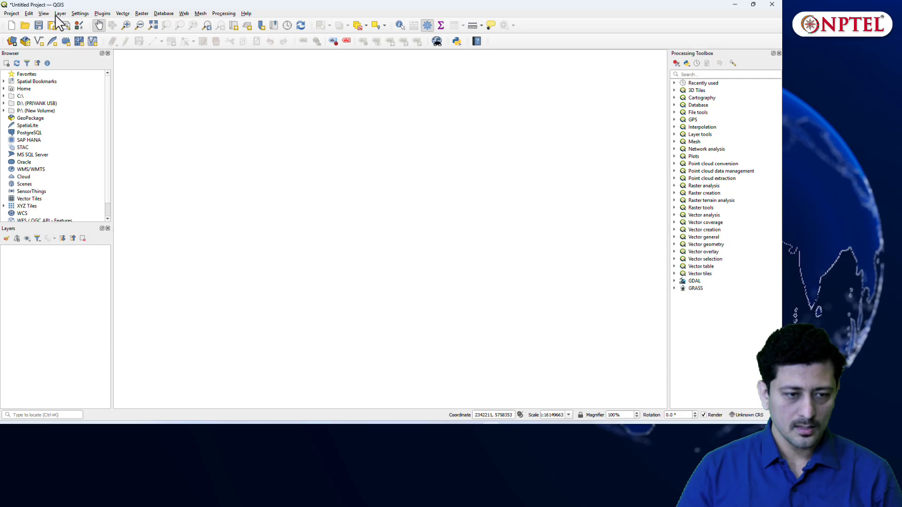
left_click(60, 14)
mouse_move(82, 43)
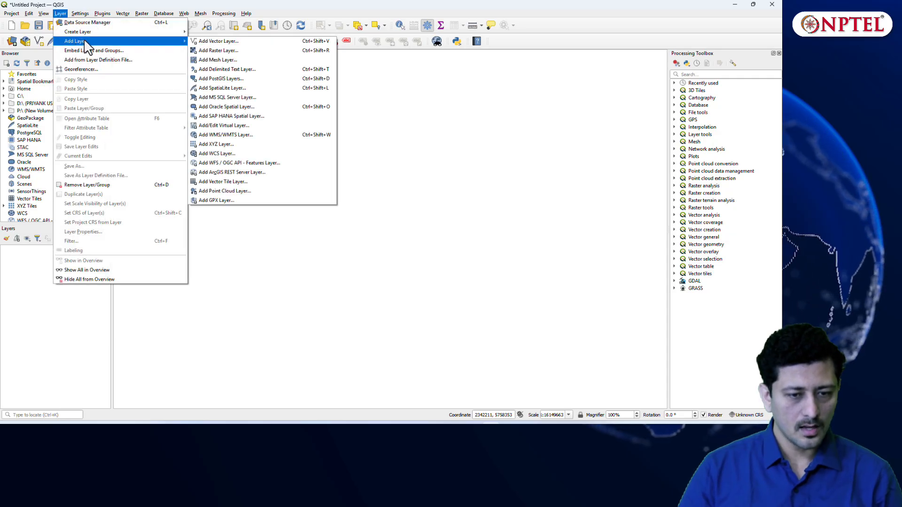
left_click(220, 69)
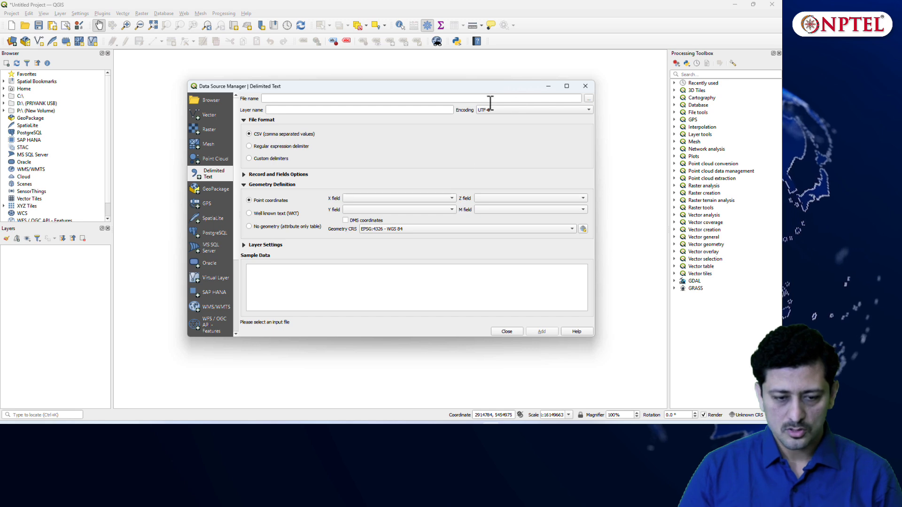
left_click(589, 99)
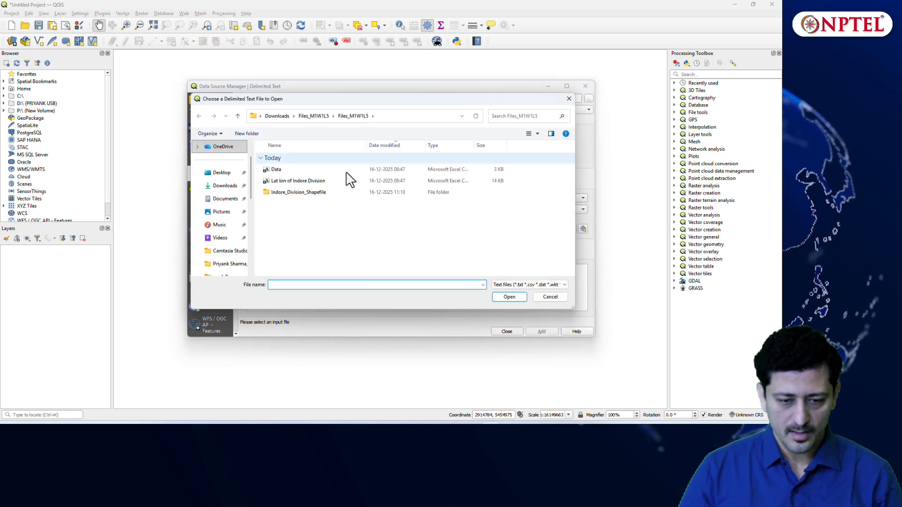
mouse_move(473, 423)
left_click(461, 396)
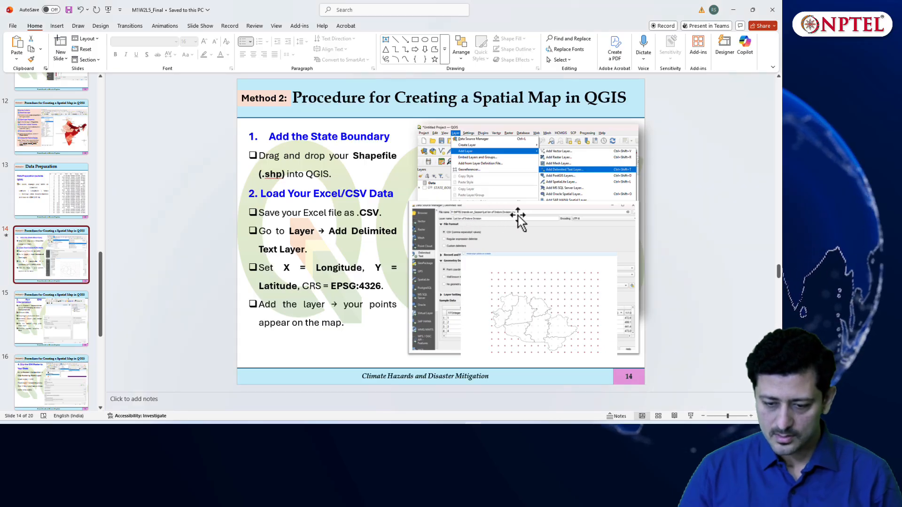
key("alt+Tab")
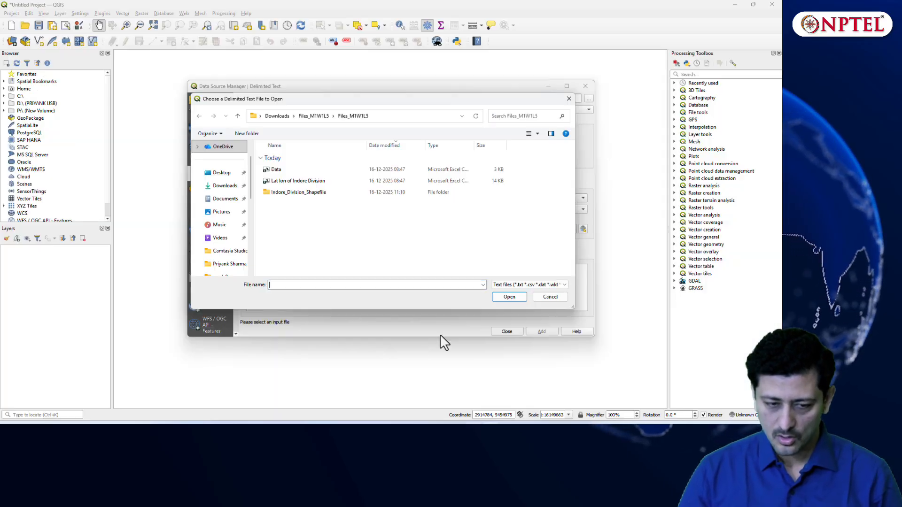
left_click(300, 183)
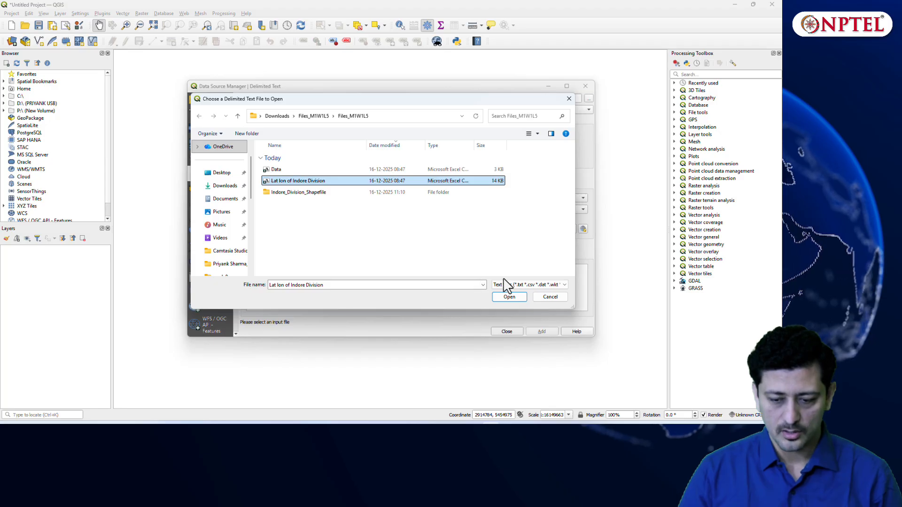
left_click(506, 297)
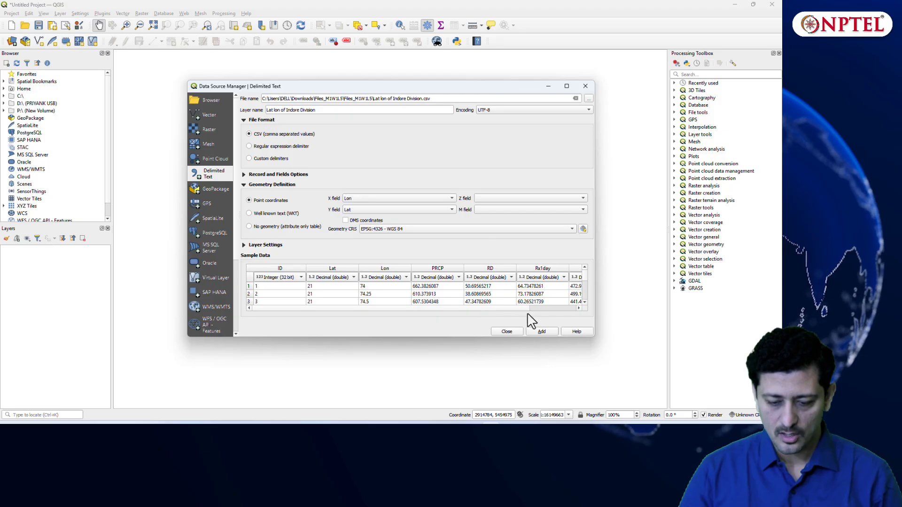
left_click(540, 331)
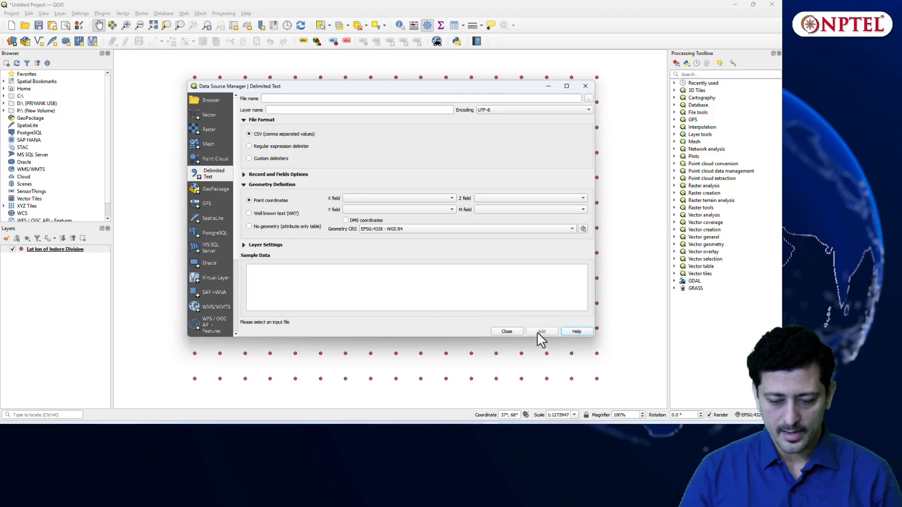
left_click(503, 332)
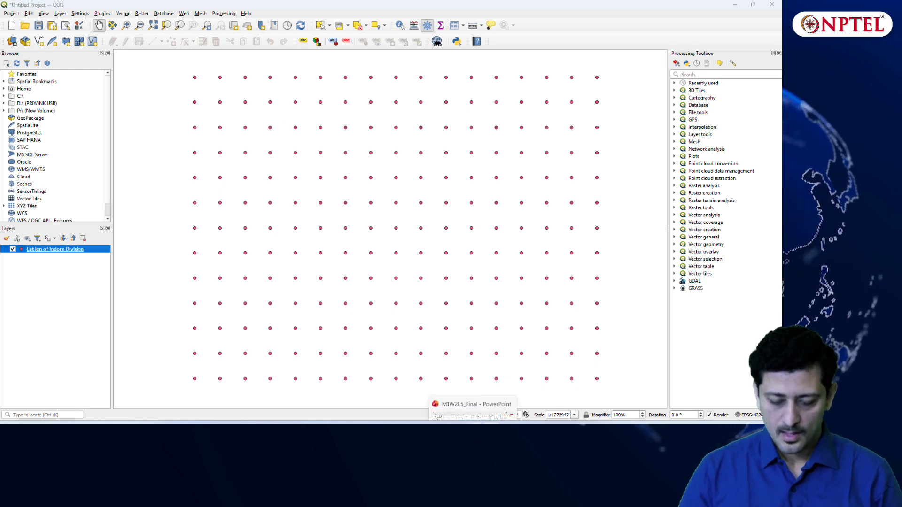
Switch to PowerPoint and check the Method 2 slides on running IDW interpolation and adding the state boundary.
left_click(474, 405)
scroll(345, 287, "down", 1)
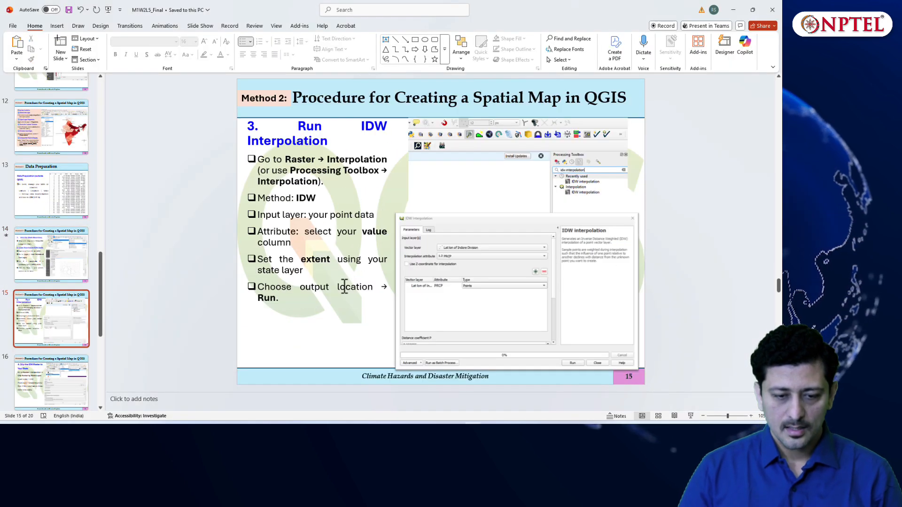
scroll(344, 286, "up", 1)
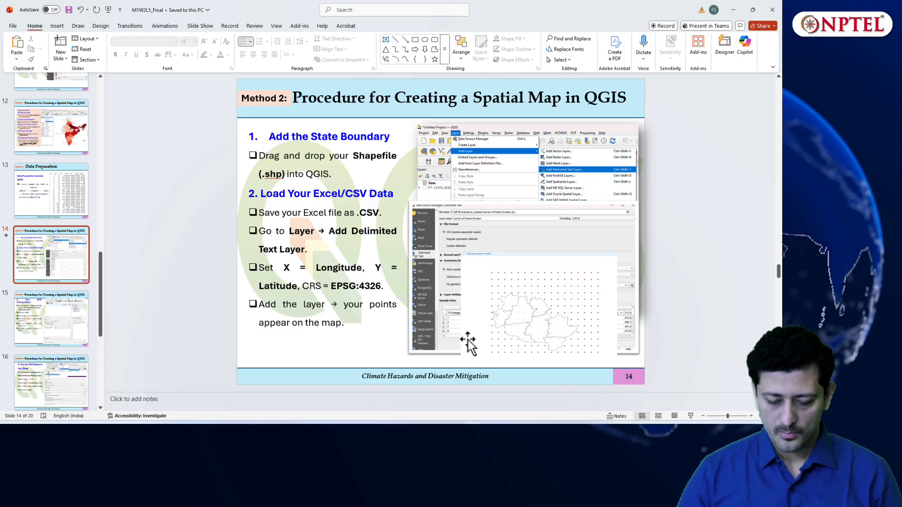
Switch to File Explorer and add Indore_Division_1.shp from the Indore_Division_Shapefile folder to the QGIS project as a layer.
mouse_move(437, 423)
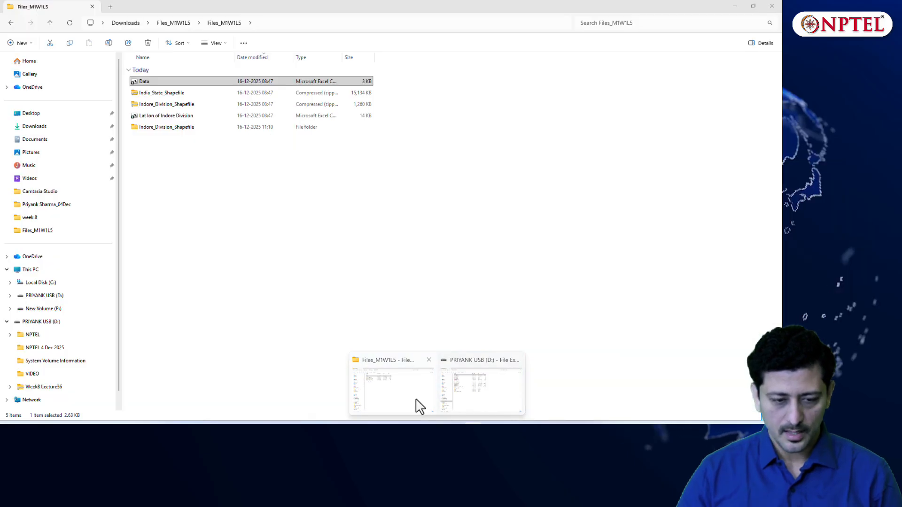
left_click(420, 407)
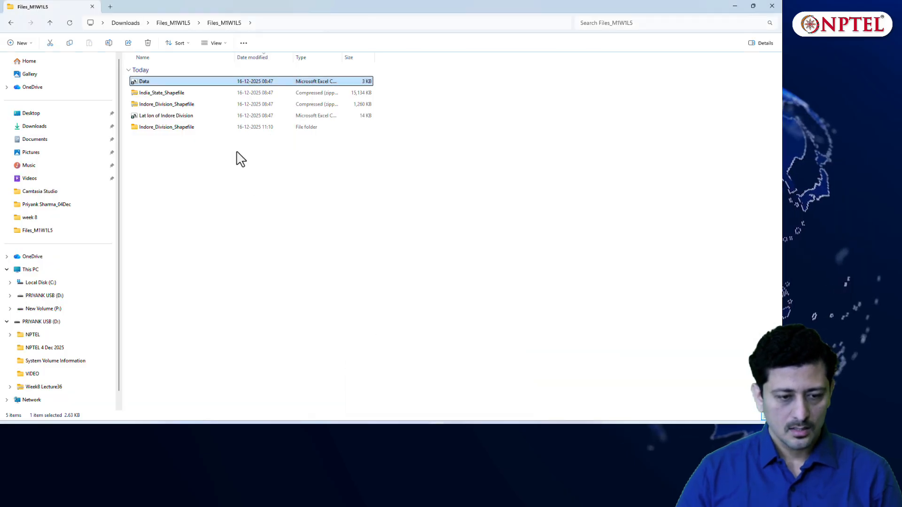
double_click(170, 128)
double_click(168, 82)
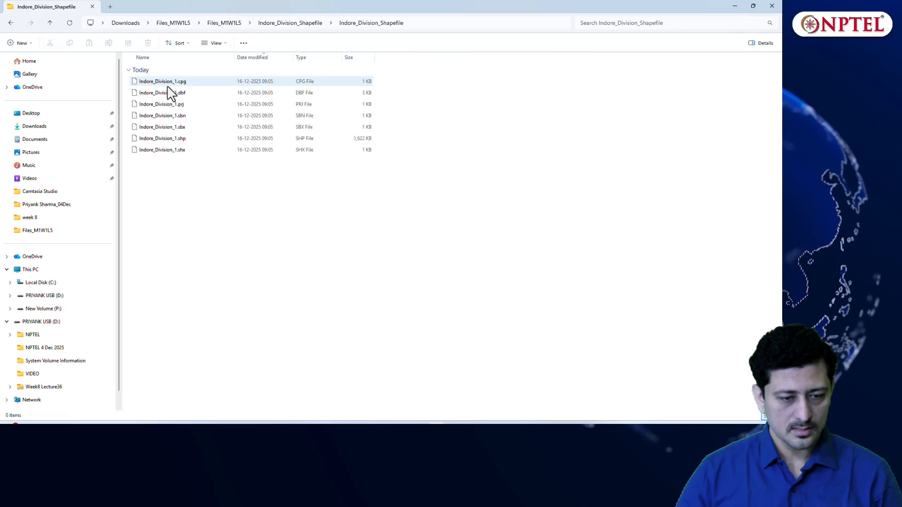
left_click(151, 141)
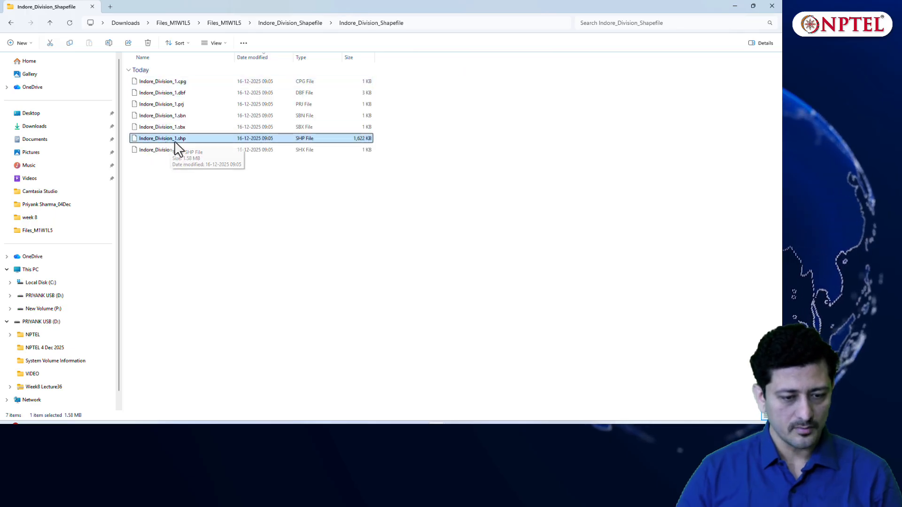
mouse_move(184, 141)
left_mouse_down()
mouse_move(260, 173)
mouse_move(461, 359)
mouse_move(620, 425)
mouse_move(488, 414)
mouse_move(55, 277)
left_mouse_up()
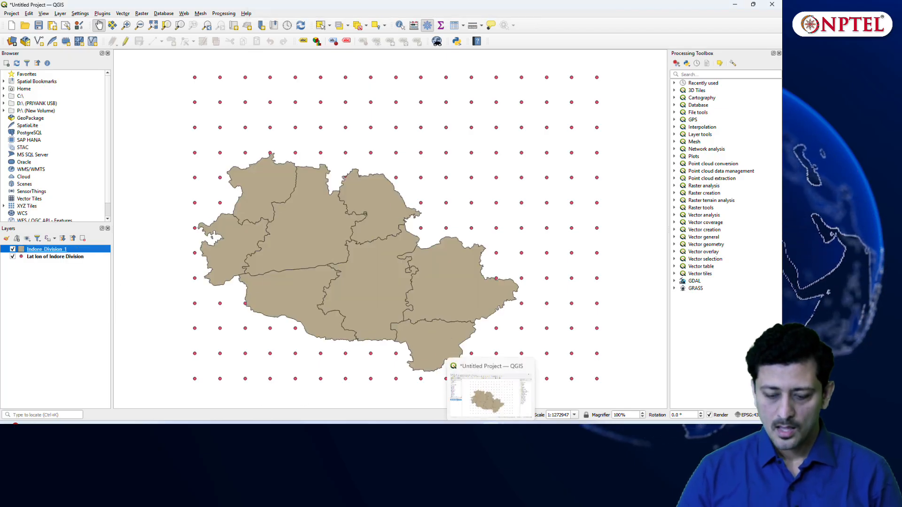
Check the Run IDW Interpolation slide in PowerPoint, and in QGIS search the processing tools for idw and open IDW interpolation.
left_click(473, 431)
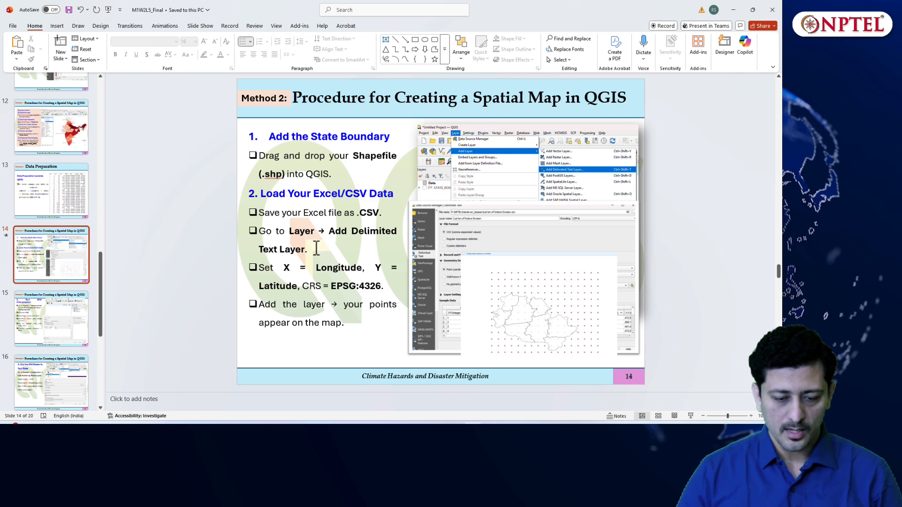
scroll(324, 226, "down", 1)
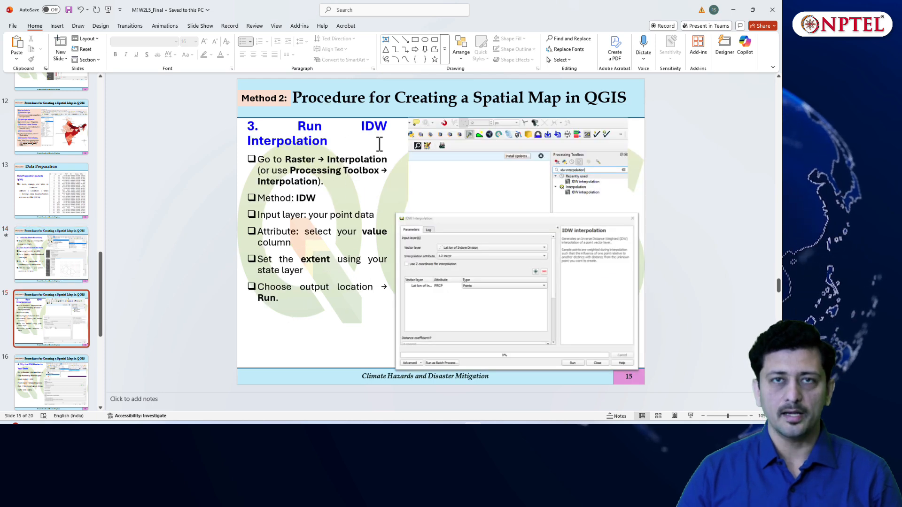
left_click(491, 431)
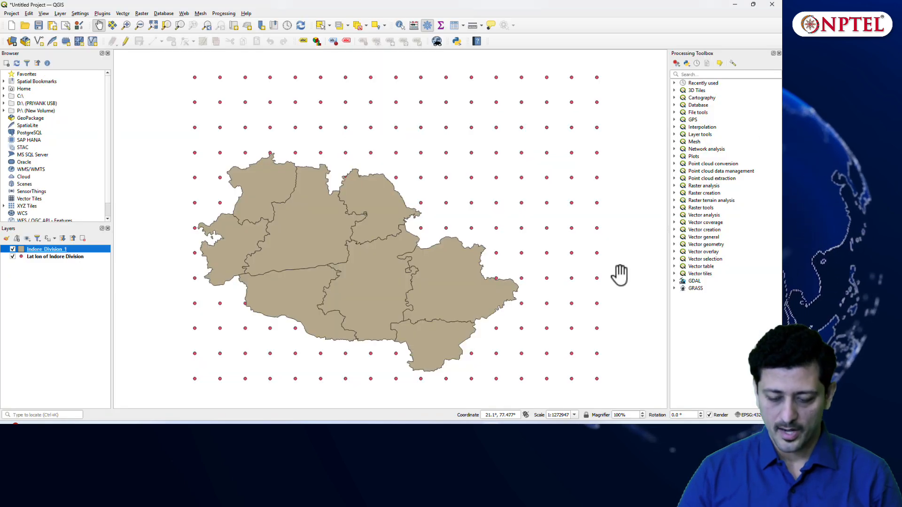
left_click(713, 73)
type("idw")
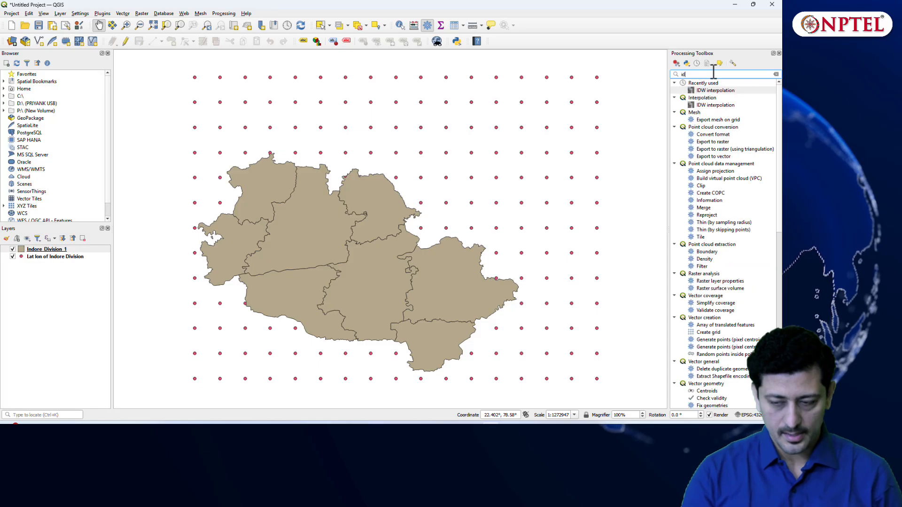
double_click(711, 91)
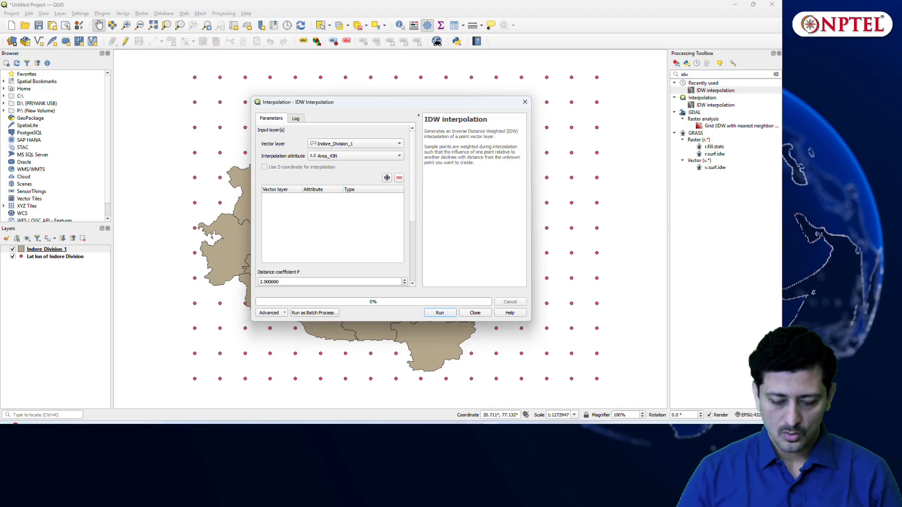
Recheck the slide in PowerPoint, and in QGIS add Lat lon of Indore Division with attribute PRCP as the Points input for the interpolation.
key("alt+Tab")
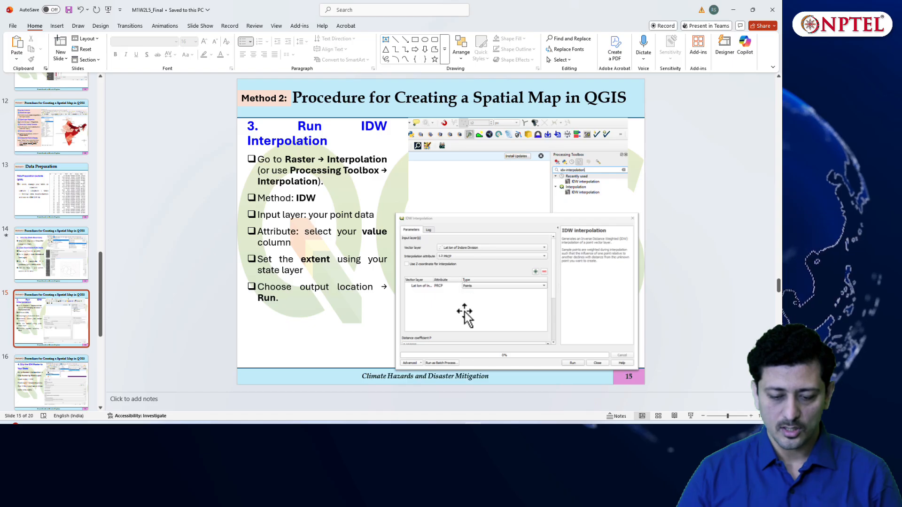
mouse_move(491, 426)
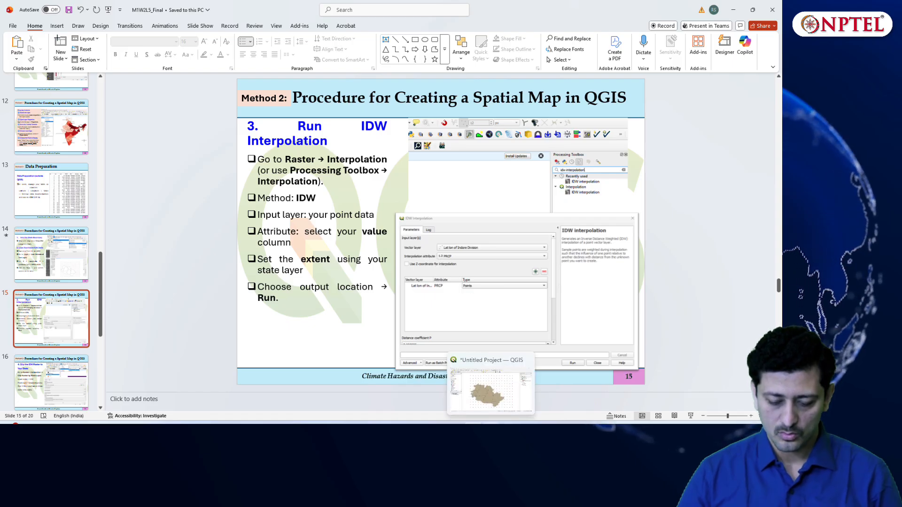
left_click(491, 390)
left_click(357, 145)
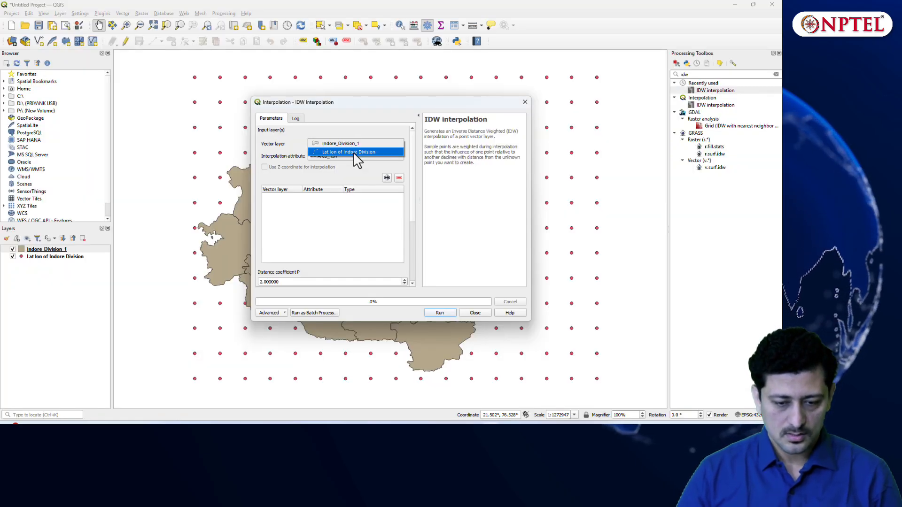
left_click(354, 152)
left_click(376, 157)
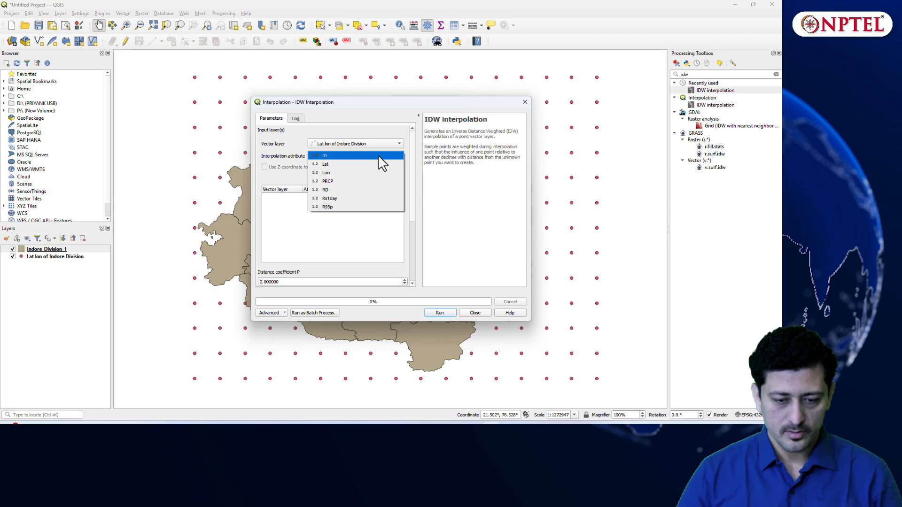
left_click(343, 182)
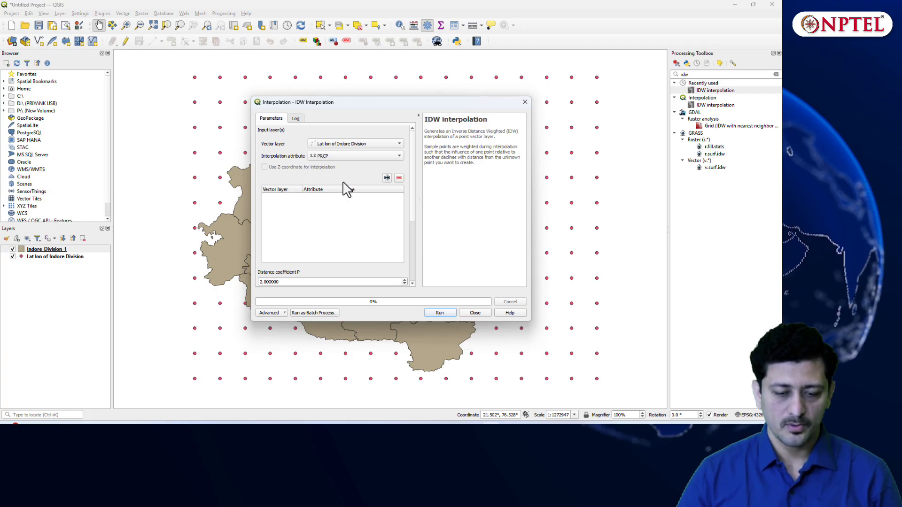
left_click(387, 178)
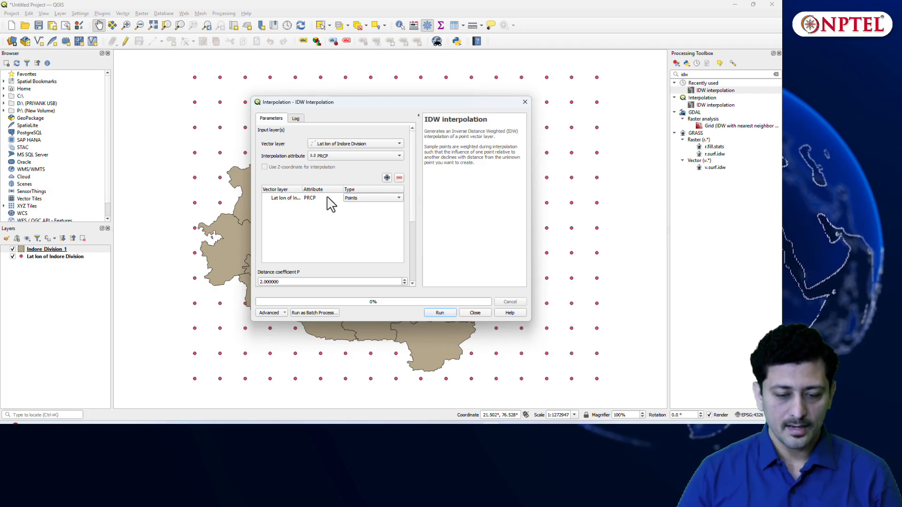
left_click(396, 197)
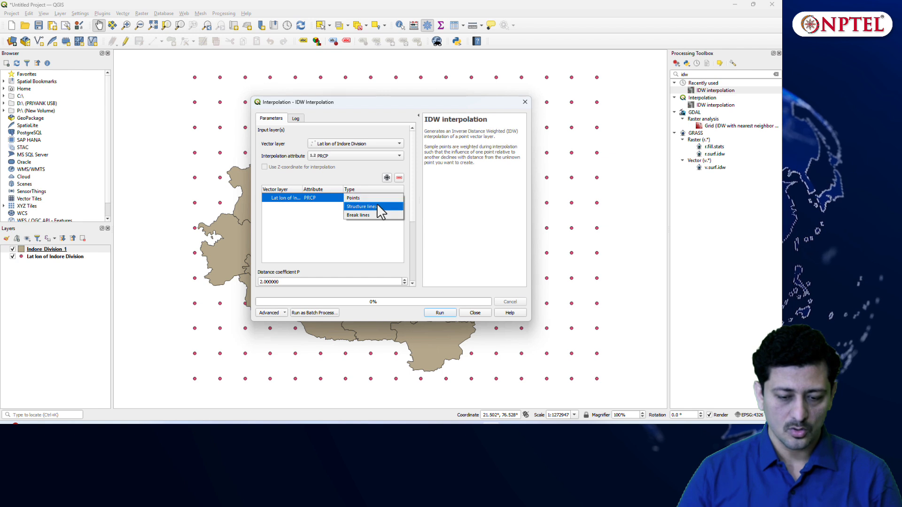
left_click(390, 252)
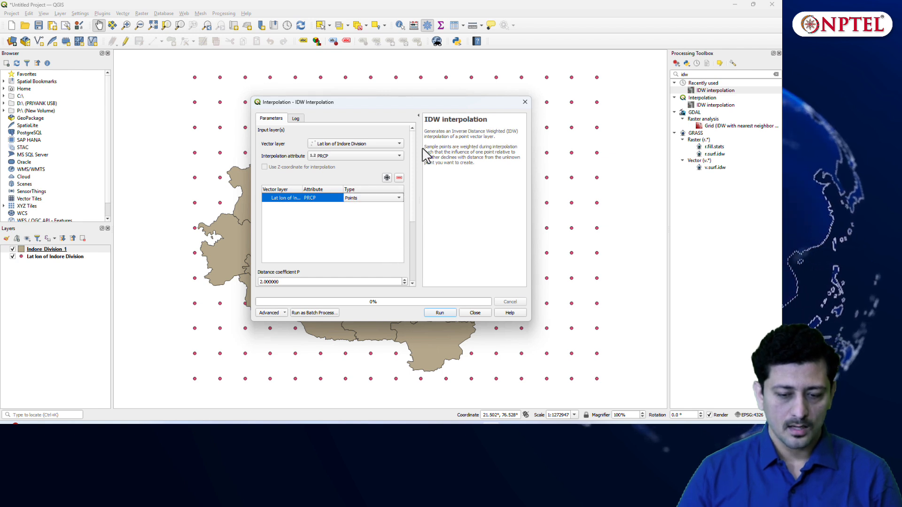
Set the interpolation extent to the current map canvas and run the IDW interpolation to a temporary raster.
left_click_drag(412, 156, 409, 213)
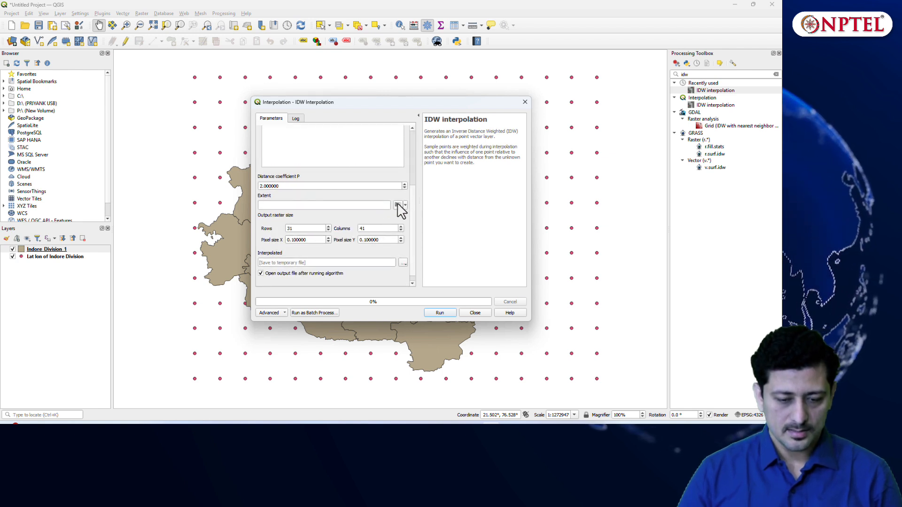
left_click(398, 205)
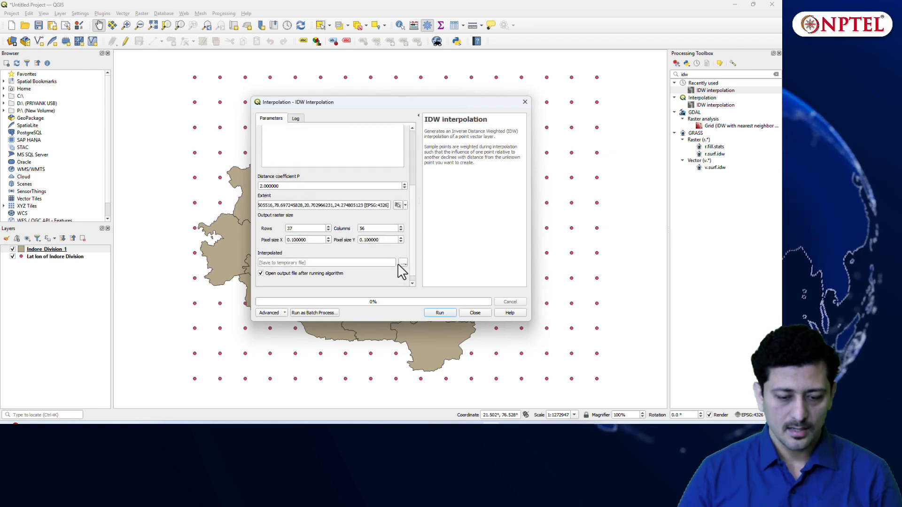
left_click(440, 313)
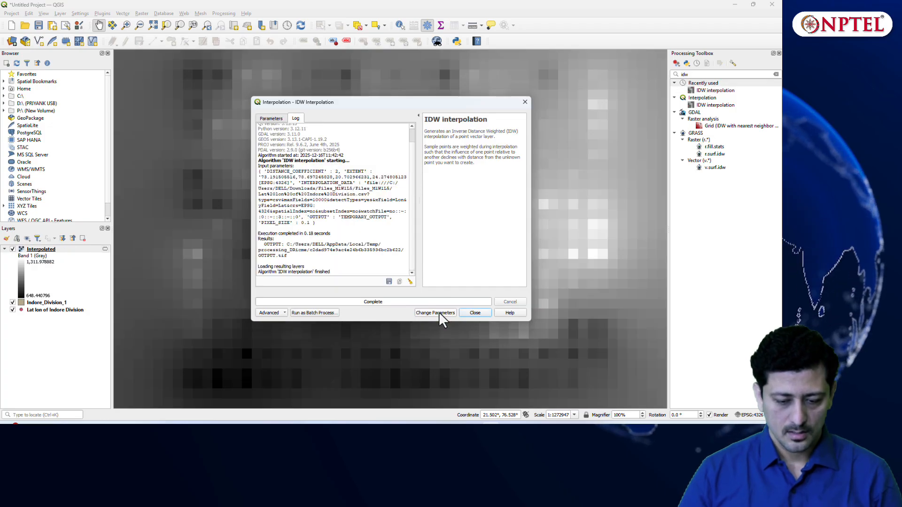
left_click(473, 314)
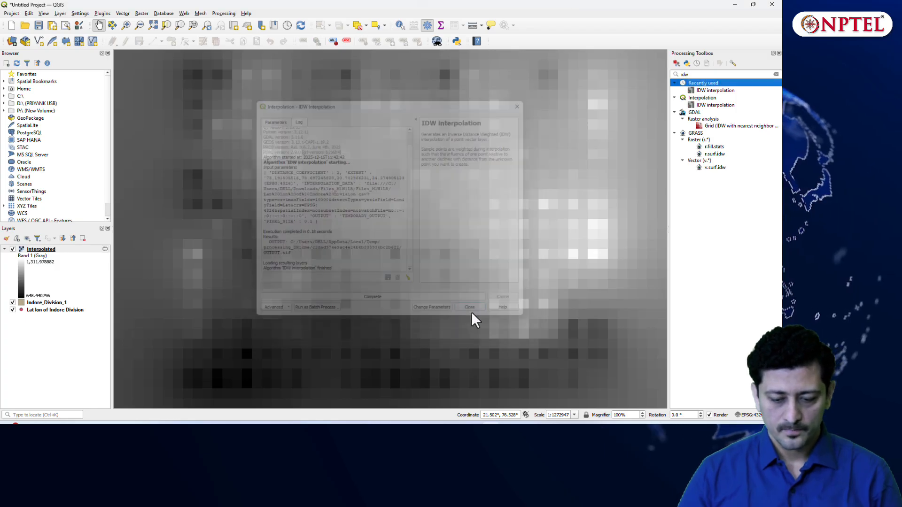
scroll(382, 278, "down", 1)
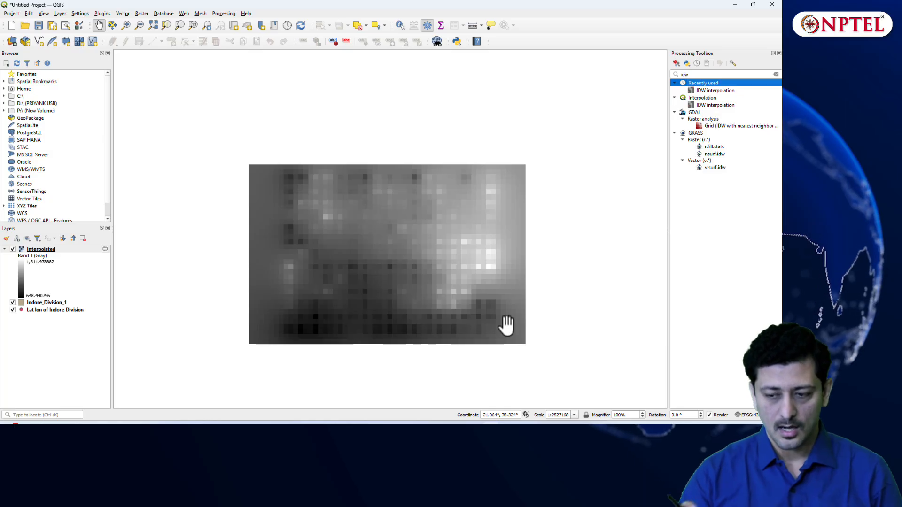
Switch to PowerPoint and check the Method 2 slide on clipping the IDW raster to the boundary.
mouse_move(473, 423)
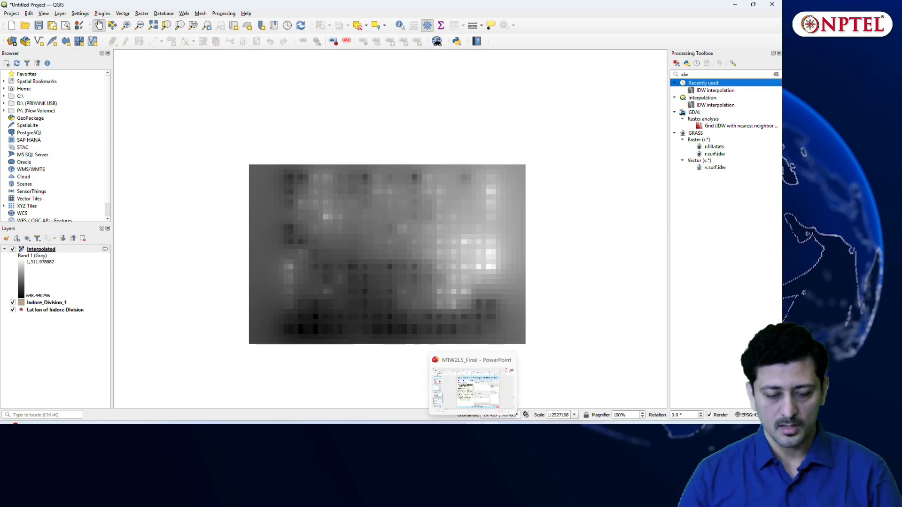
left_click(472, 388)
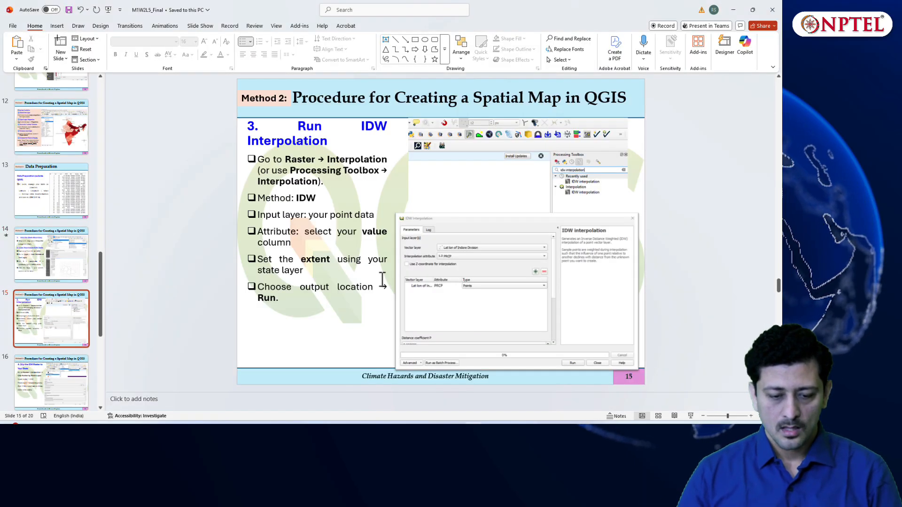
scroll(382, 280, "down", 1)
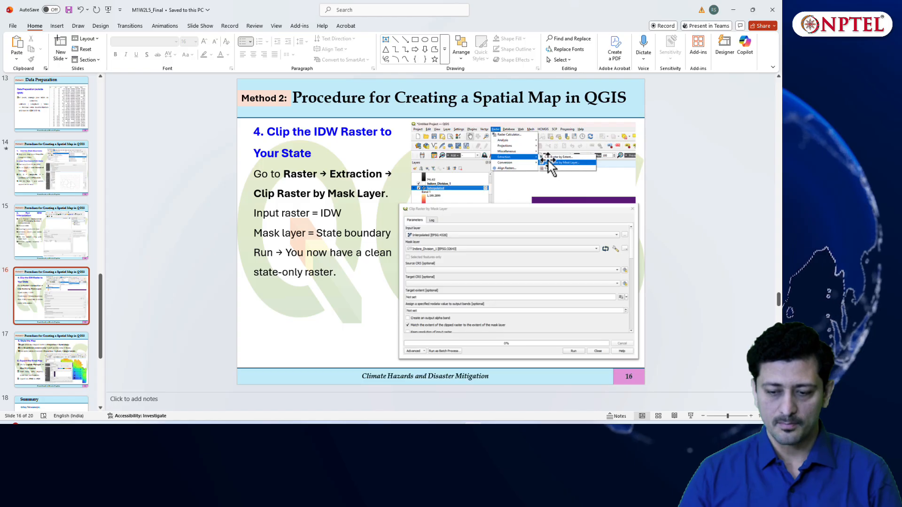
Switch to QGIS and run Clip Raster by Mask Layer on the Interpolated raster with Indore_Division_1 as the mask layer.
key("alt+Tab")
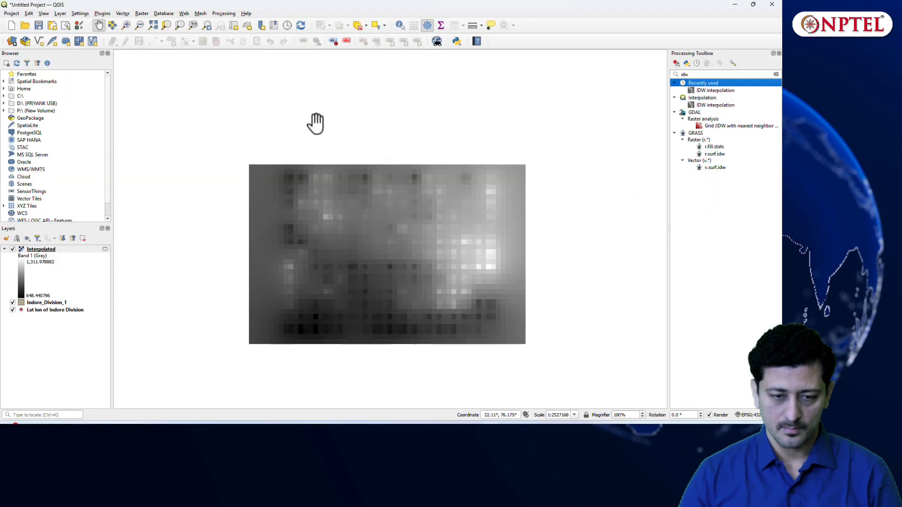
left_click(141, 14)
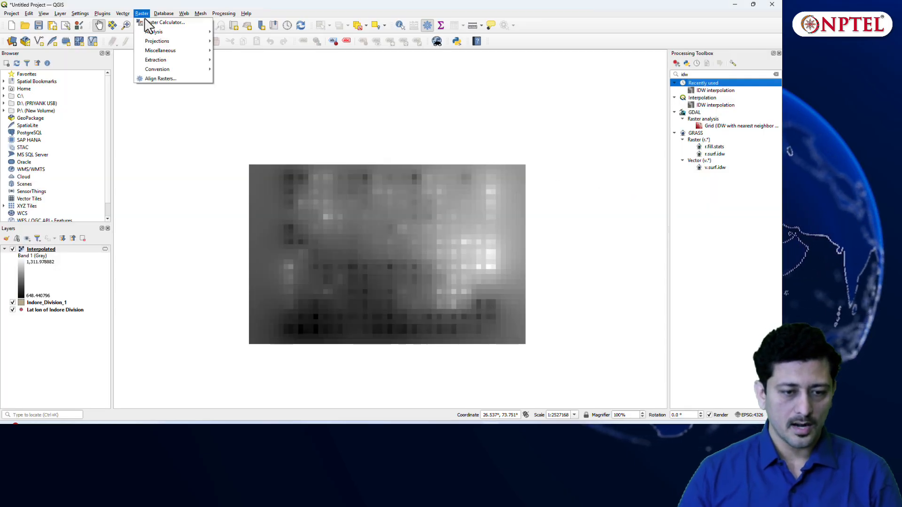
mouse_move(157, 59)
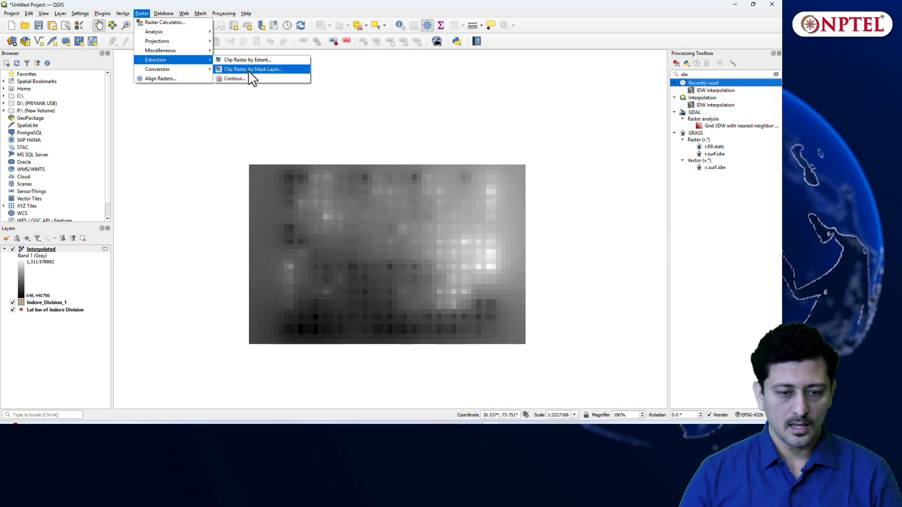
left_click(253, 69)
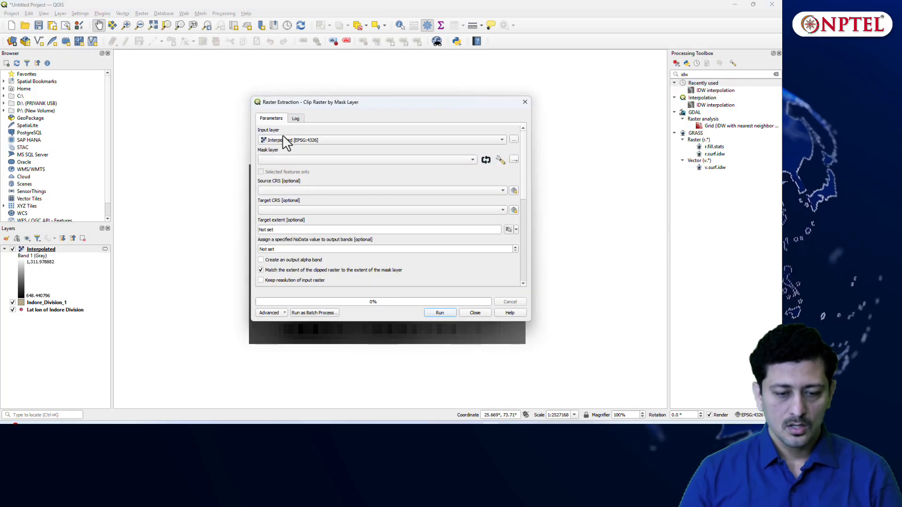
left_click(394, 162)
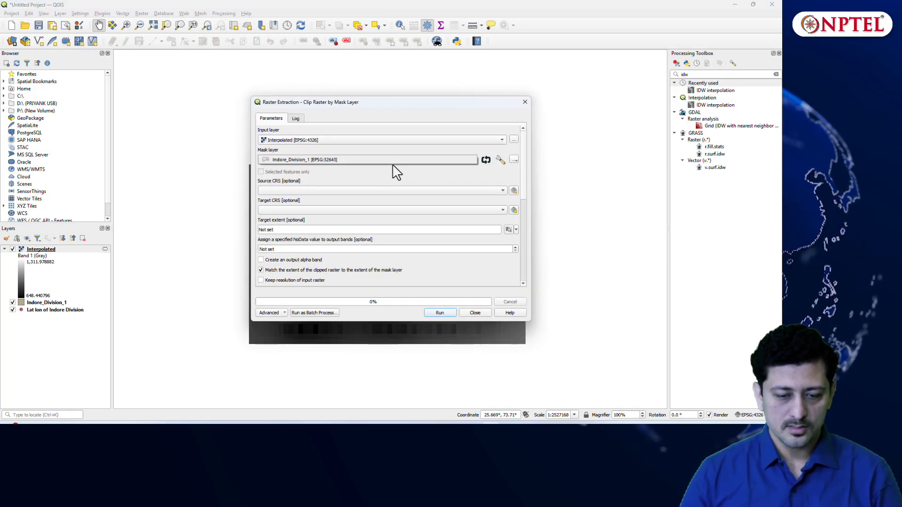
left_click(333, 160)
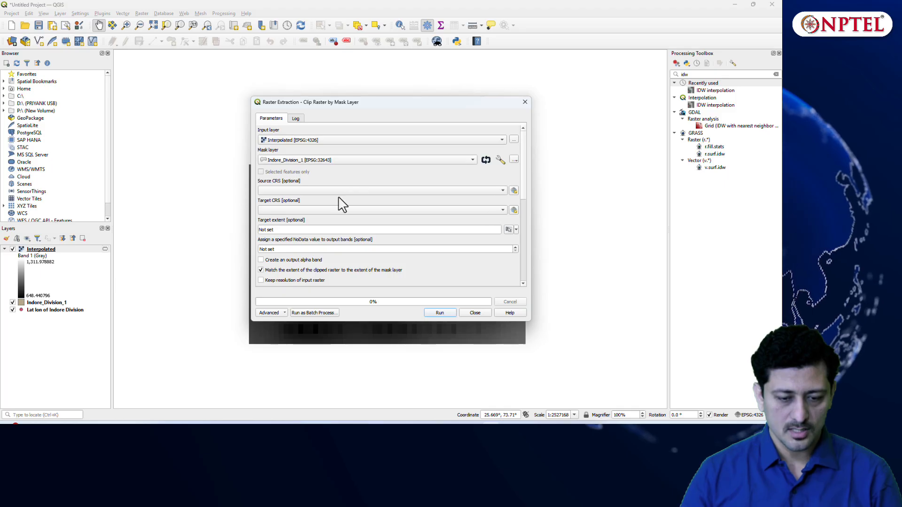
left_click(479, 392)
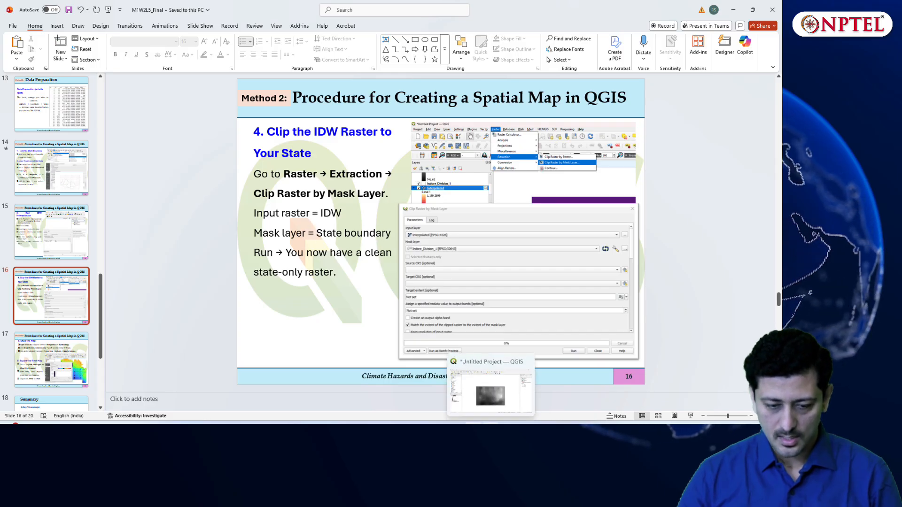
left_click(488, 376)
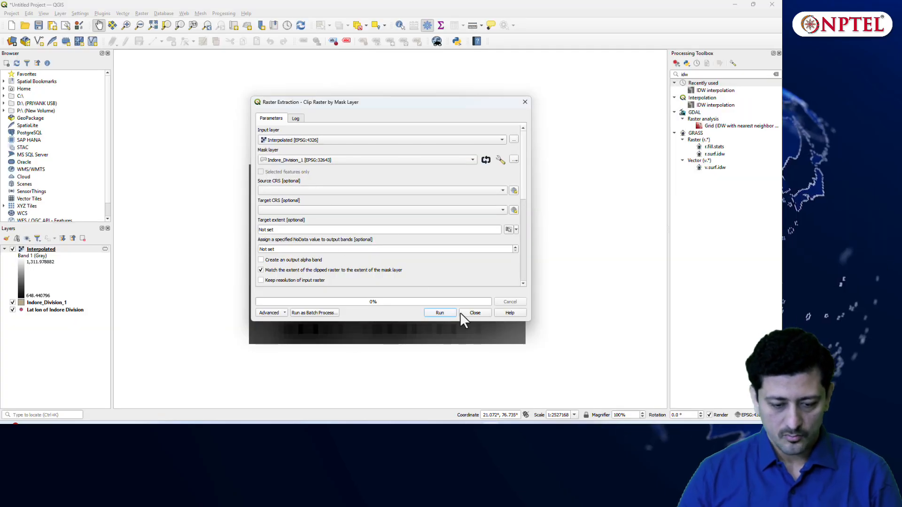
left_click(440, 312)
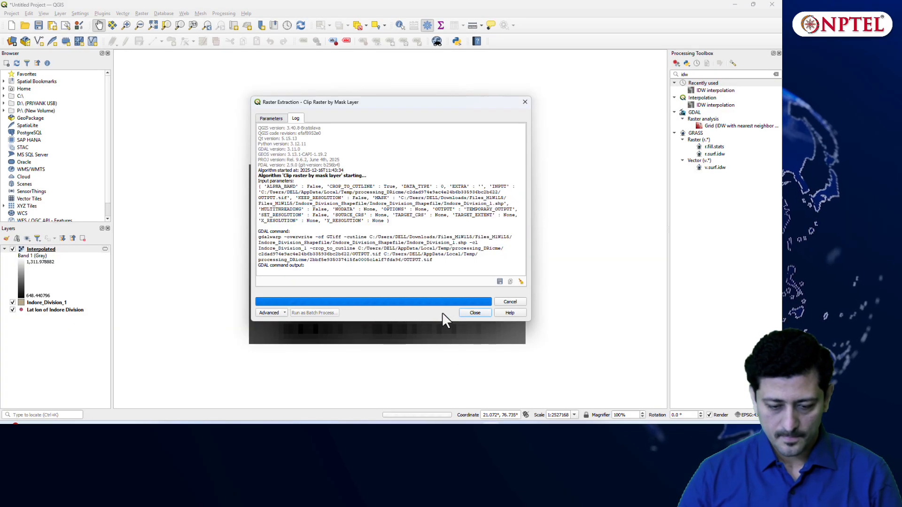
Close the clip dialog and hide the Interpolated raster and the Lat lon of Indore Division points, leaving the clipped raster and boundary visible.
left_click(475, 313)
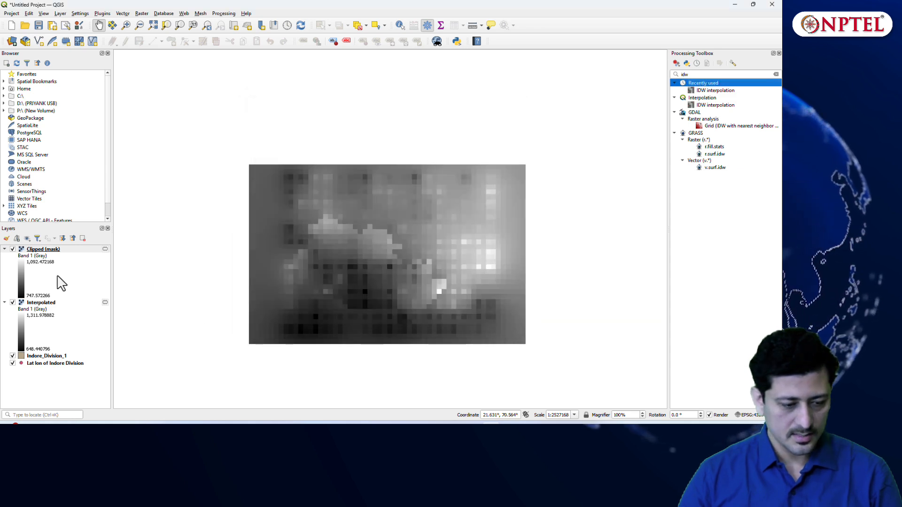
left_click(13, 303)
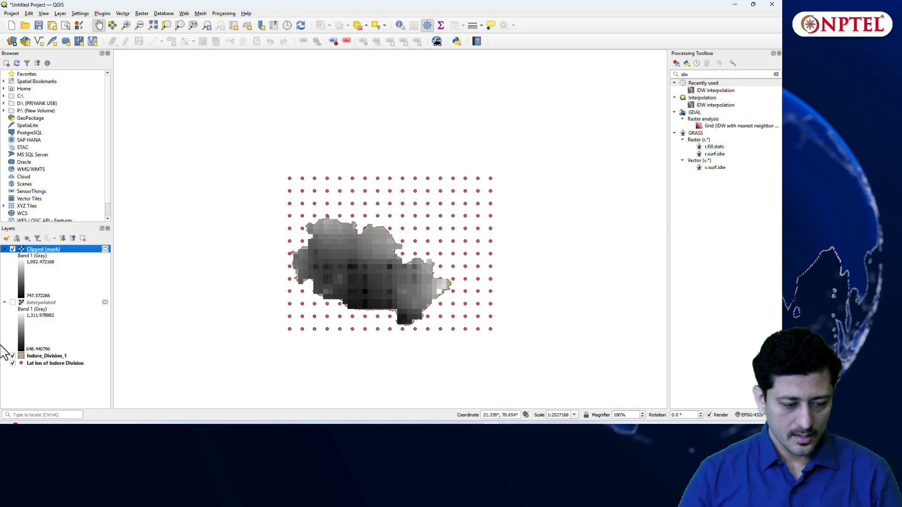
left_click(13, 364)
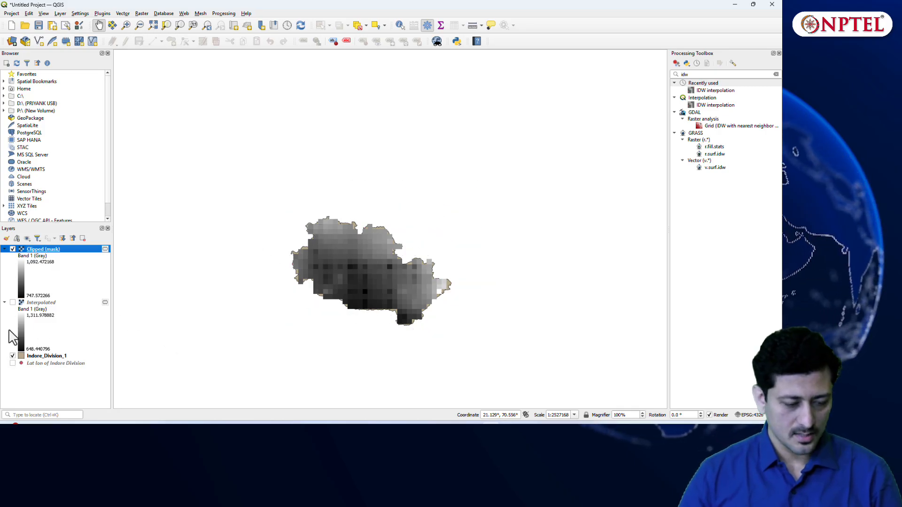
Style the Clipped (mask) raster as Singleband pseudocolor with the Blues color ramp.
right_click(45, 258)
left_click(100, 408)
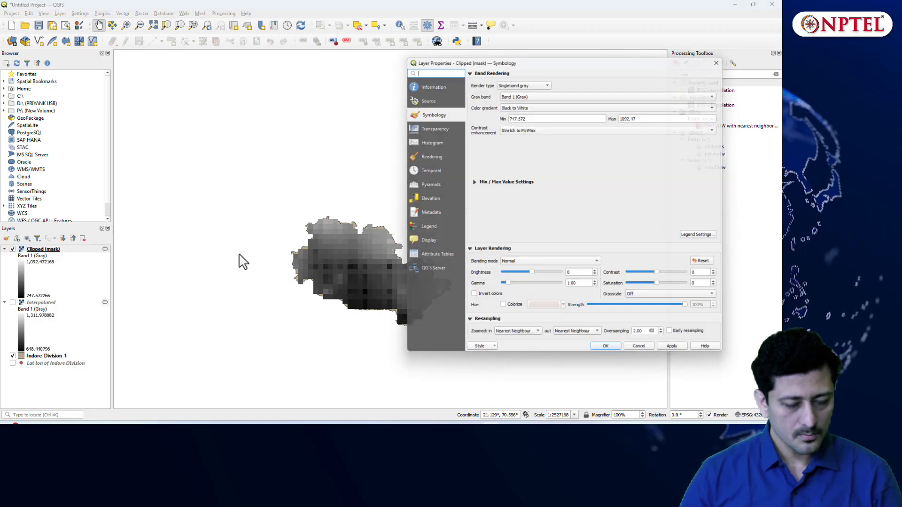
left_click(526, 83)
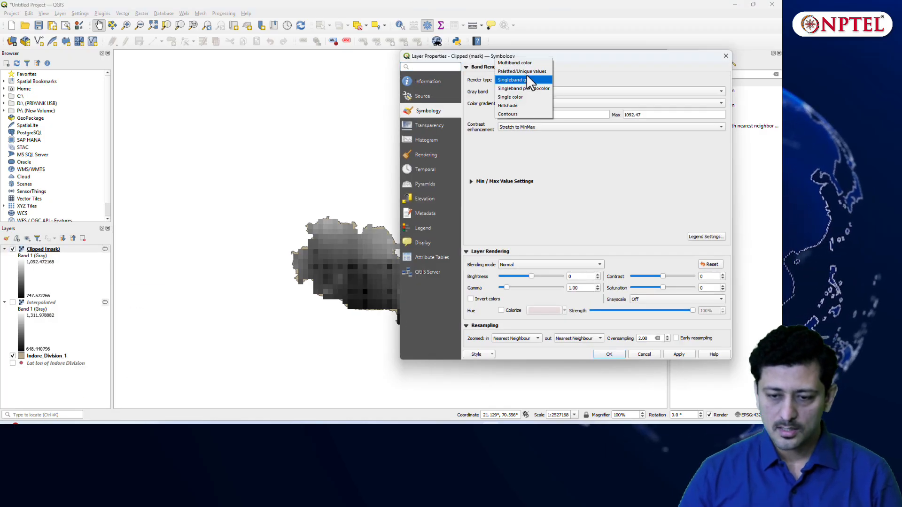
left_click(523, 89)
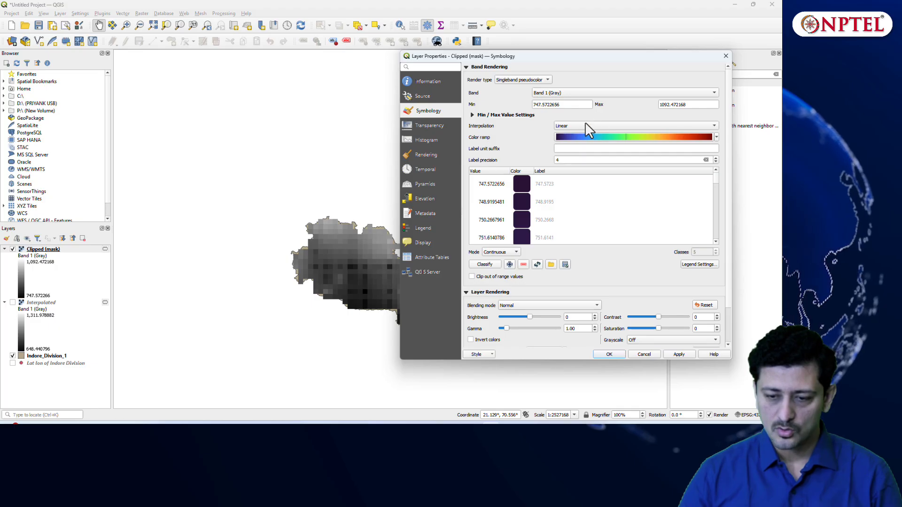
left_click(716, 137)
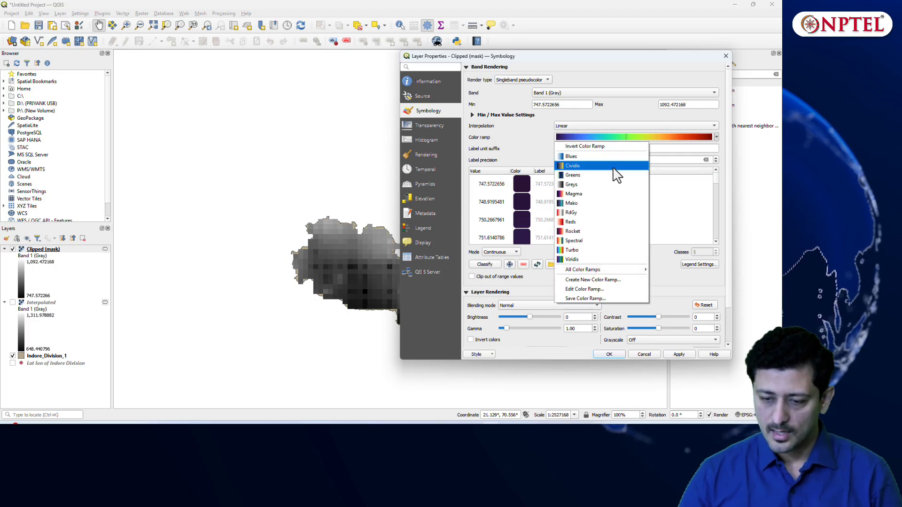
left_click(571, 157)
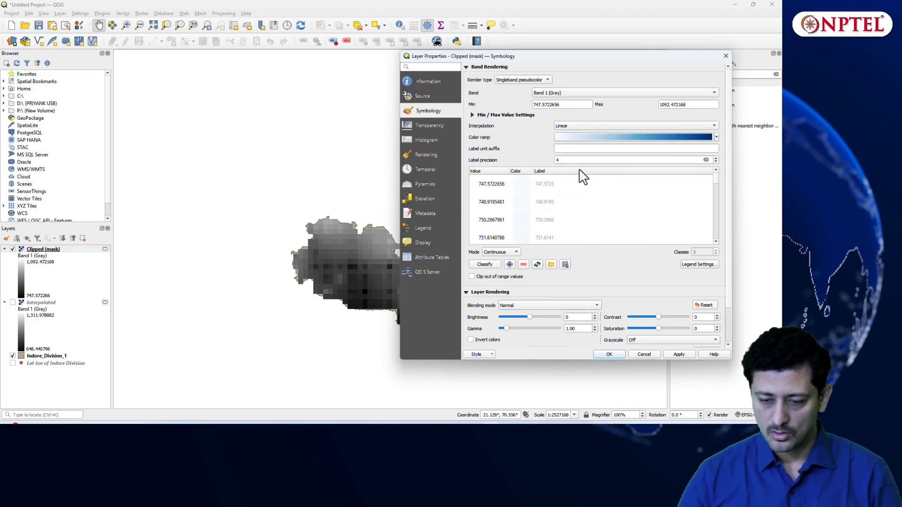
left_click(676, 354)
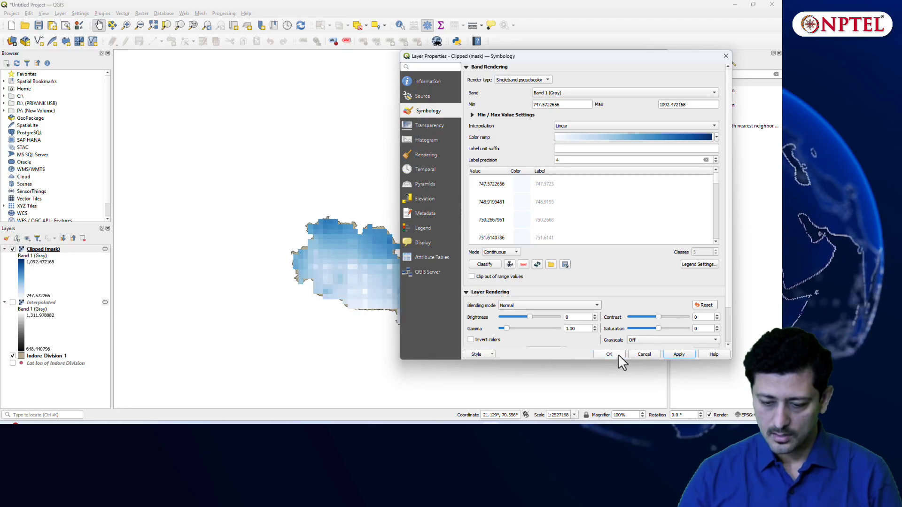
left_click(610, 354)
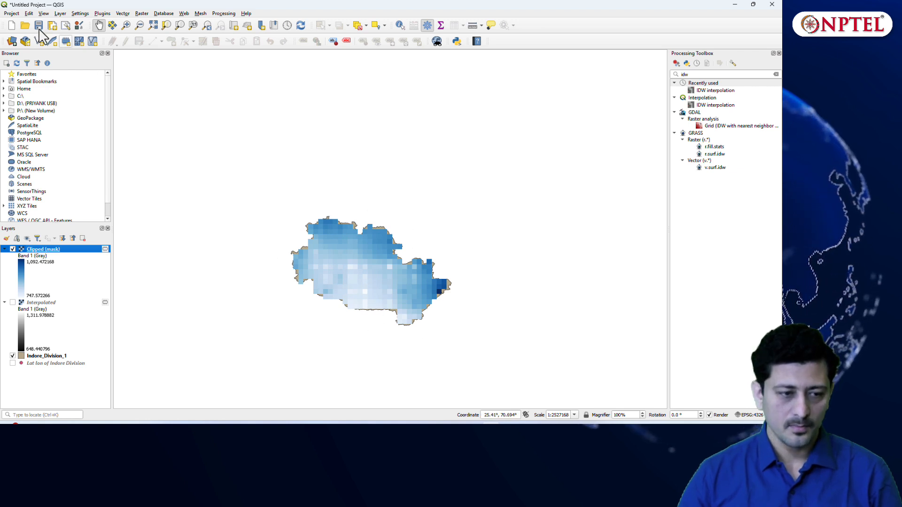
left_click(5, 13)
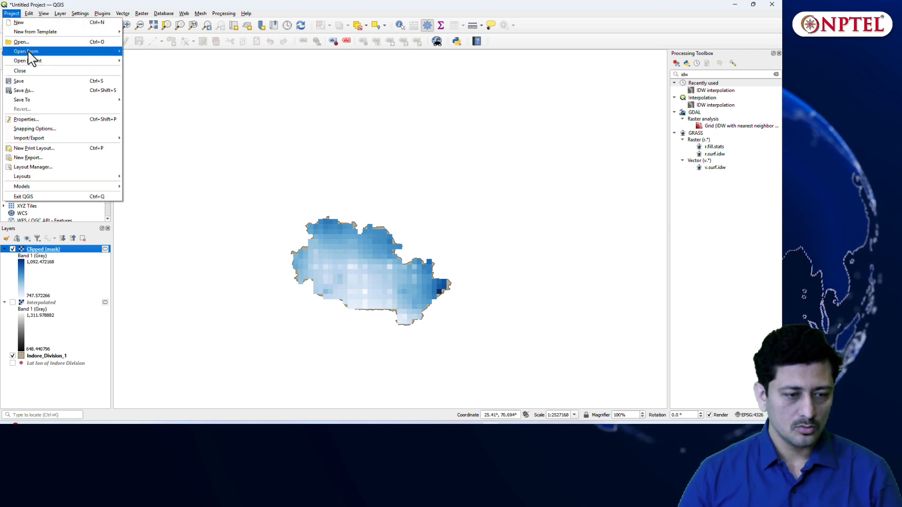
left_click(30, 21)
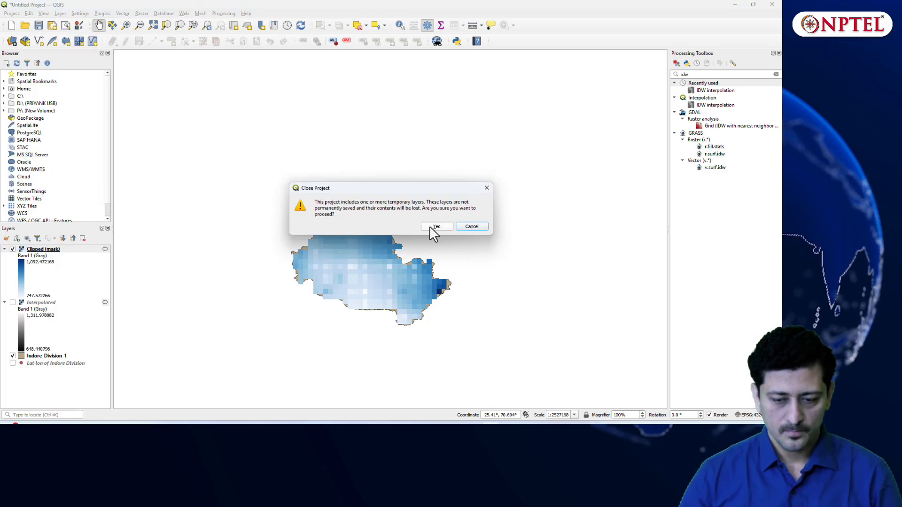
key("Escape")
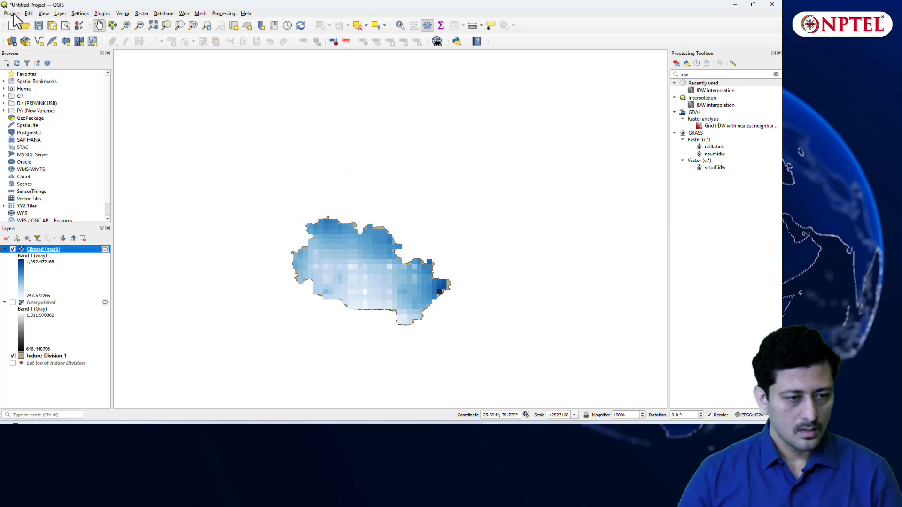
left_click(11, 13)
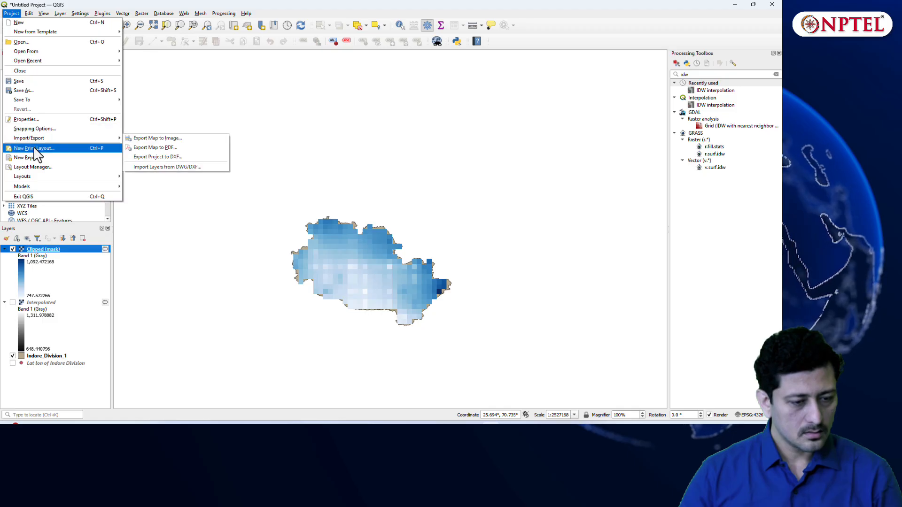
left_click(20, 22)
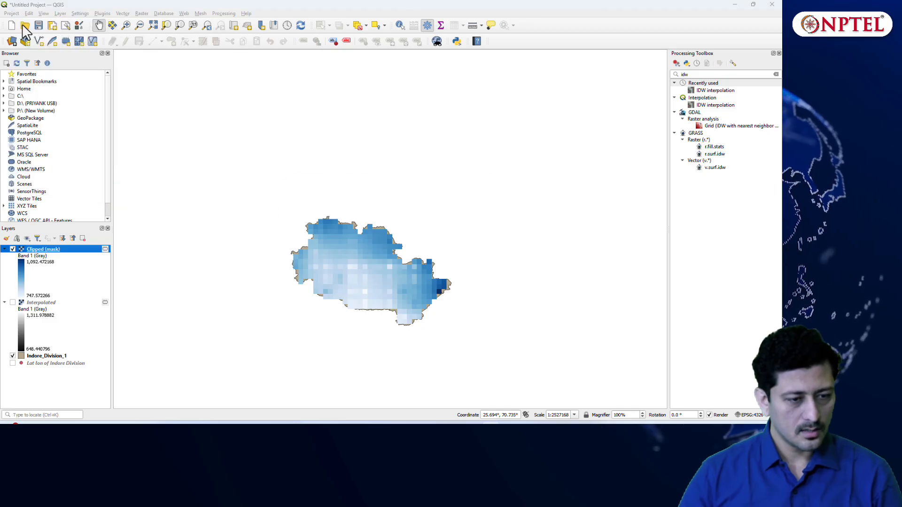
left_click(436, 227)
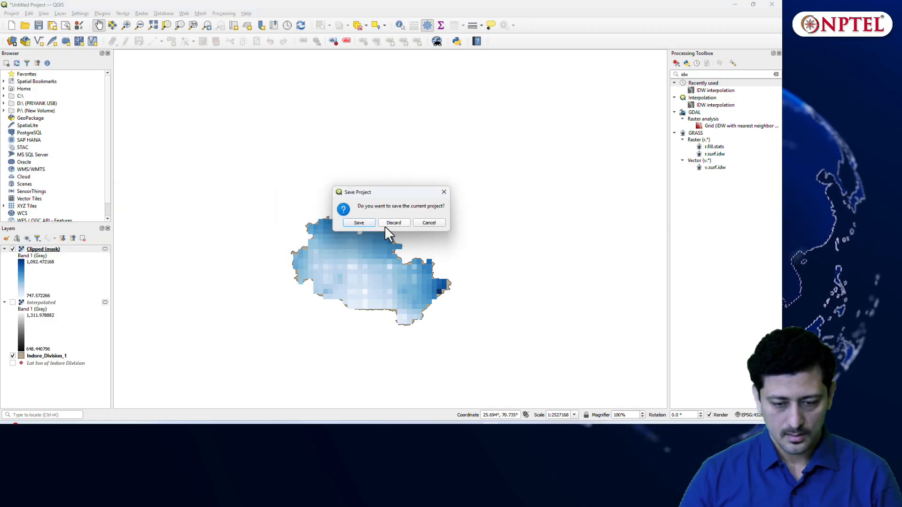
left_click(368, 223)
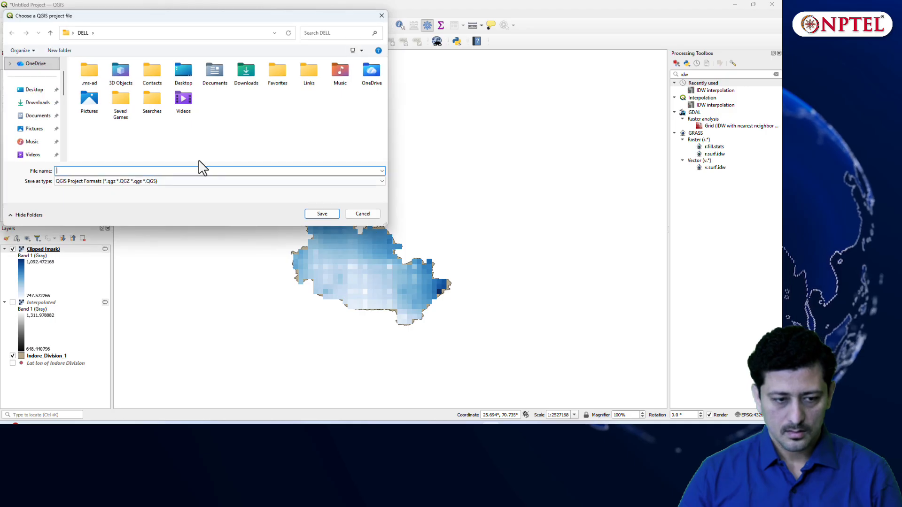
left_click(362, 214)
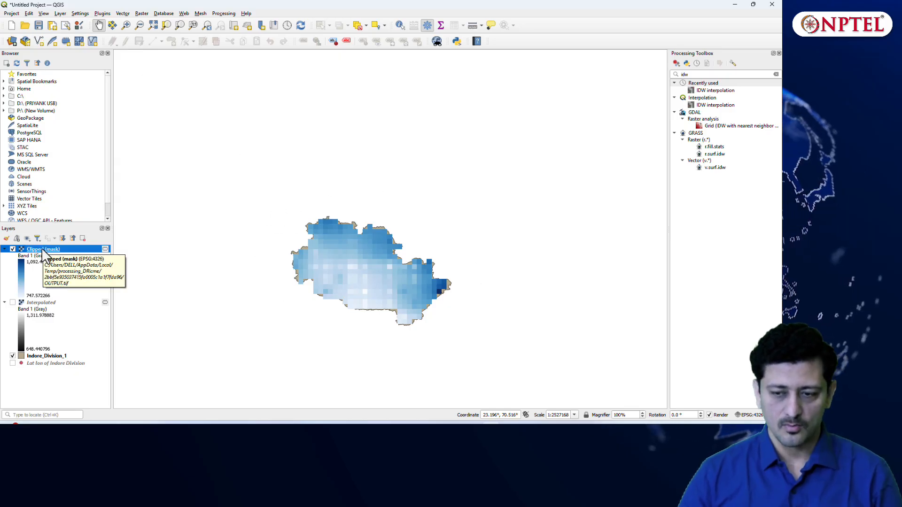
Switch to PowerPoint and present the Summary slide with the key takeaways as a slide show.
key("alt+Tab")
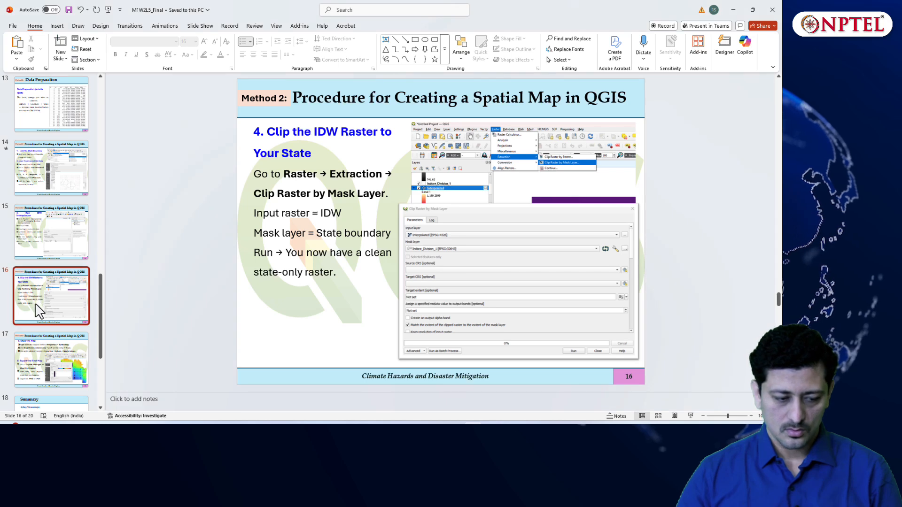
scroll(37, 310, "down", 3)
left_click(49, 251)
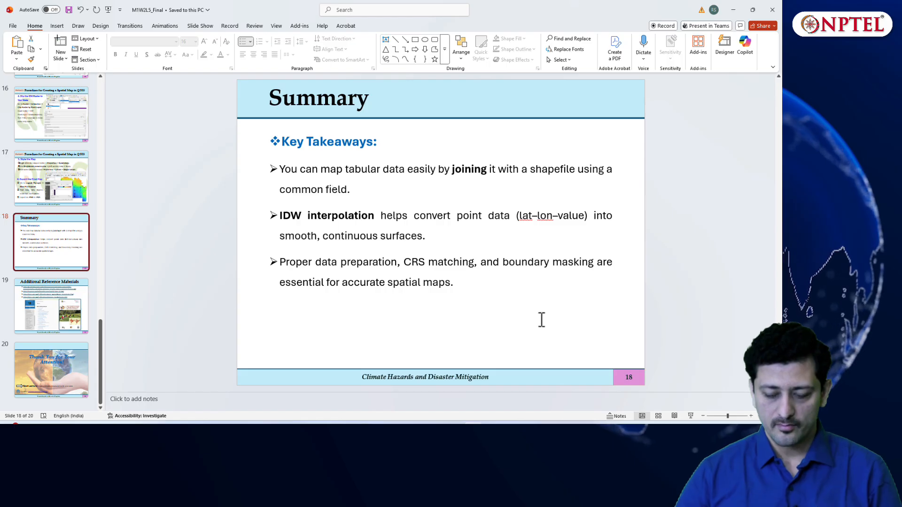
left_click(690, 416)
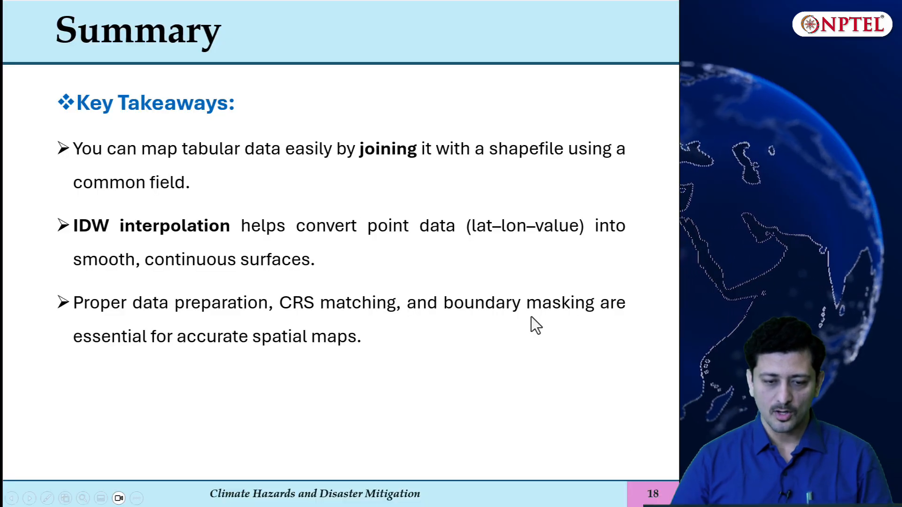